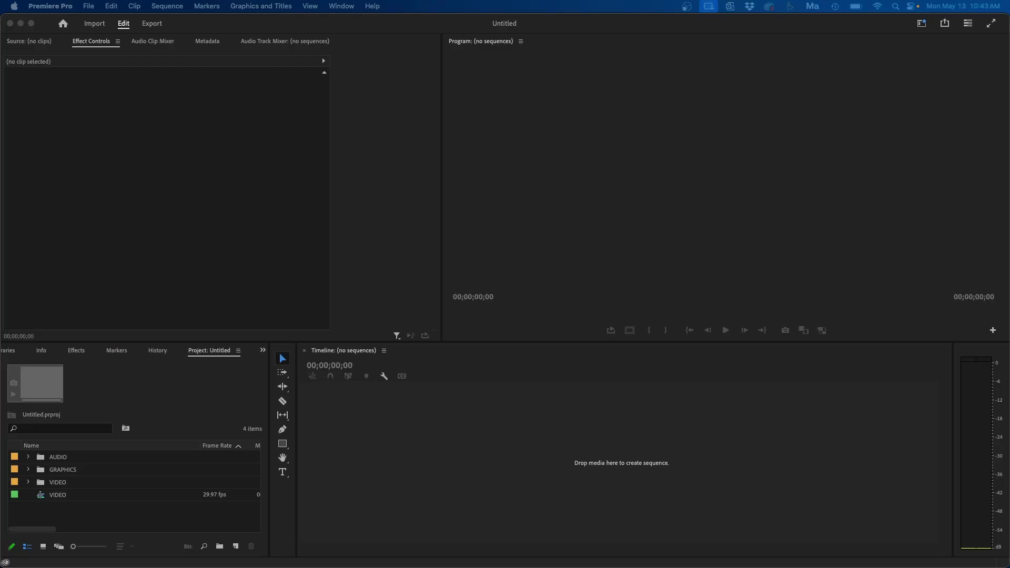
Step: Browse the AUDIO, SOUND FX LIBRARY and GRAPHICS bin items, then open the VIDEO sequence
click(309, 237)
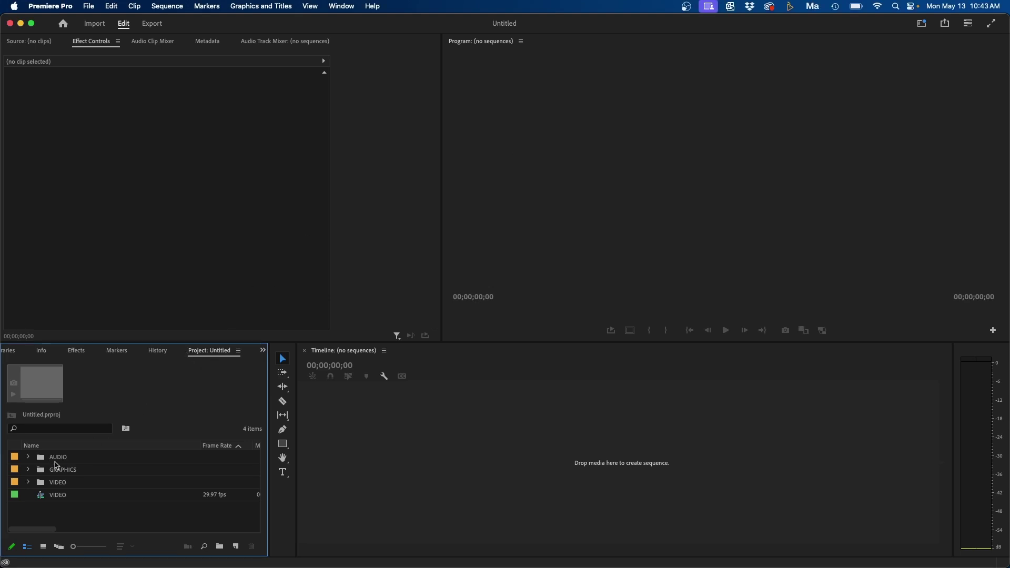
click(59, 459)
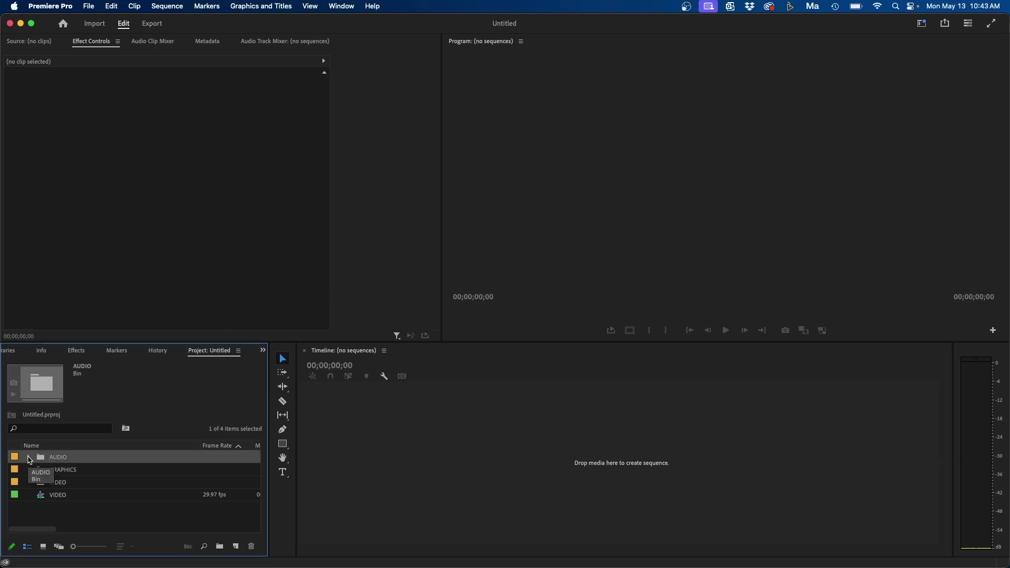
click(29, 457)
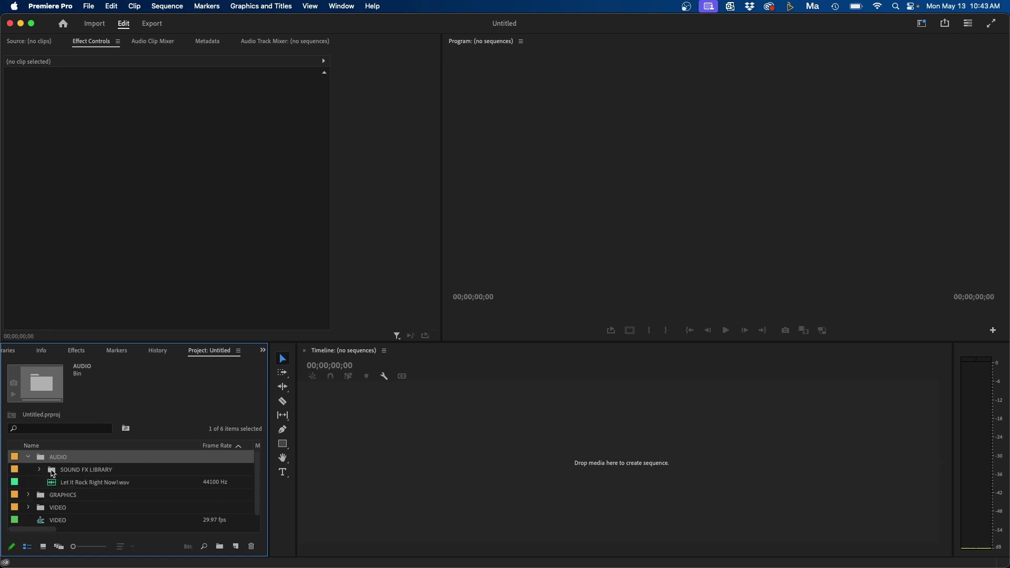
click(52, 472)
click(52, 483)
click(29, 496)
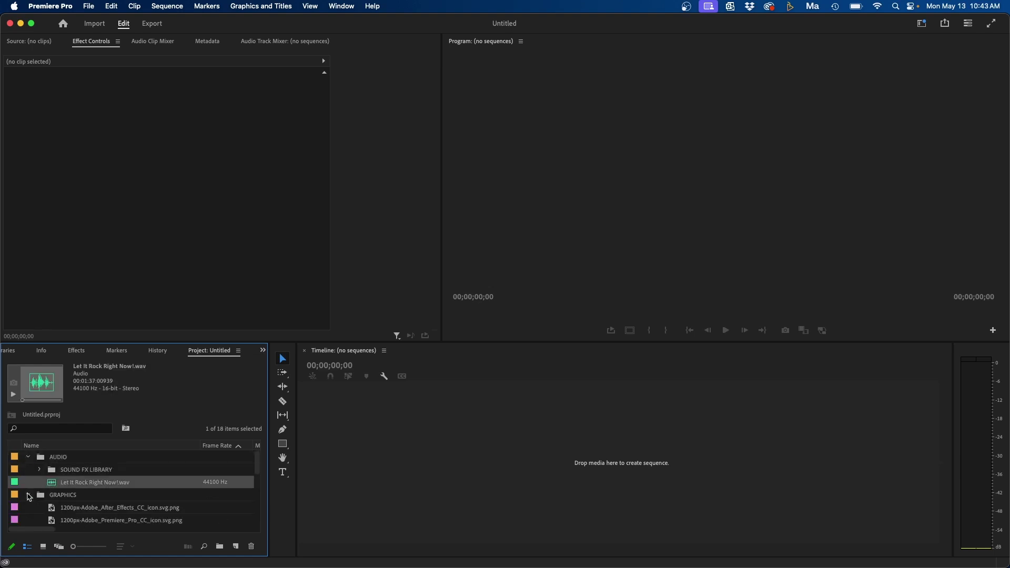
click(52, 509)
click(51, 519)
scroll(63, 513, down, 3)
scroll(71, 509, down, 2)
double_click(41, 520)
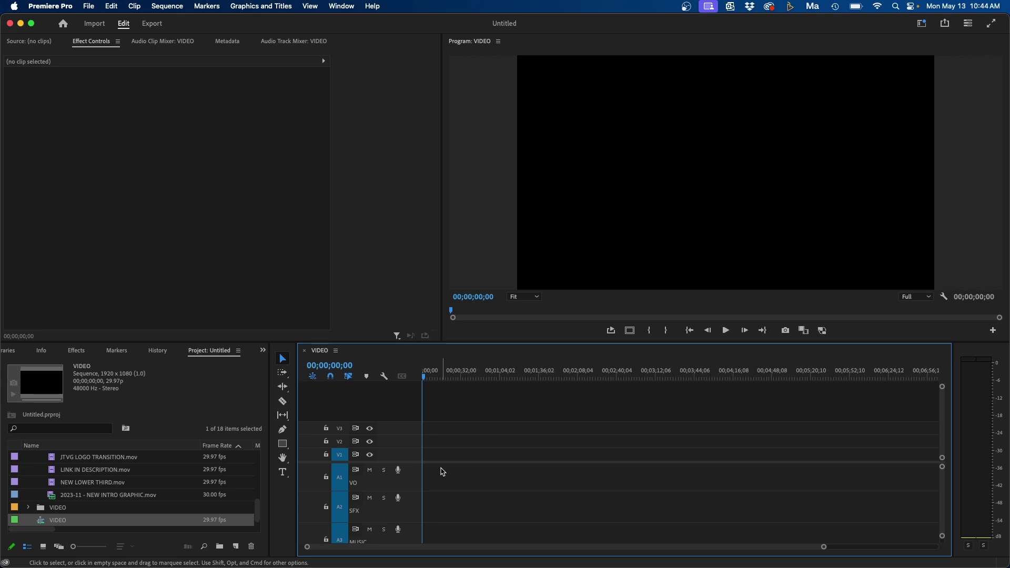
Step: Save the project as the template 'NEW VIDEO TUTORIAL TEMPLATE'
click(90, 6)
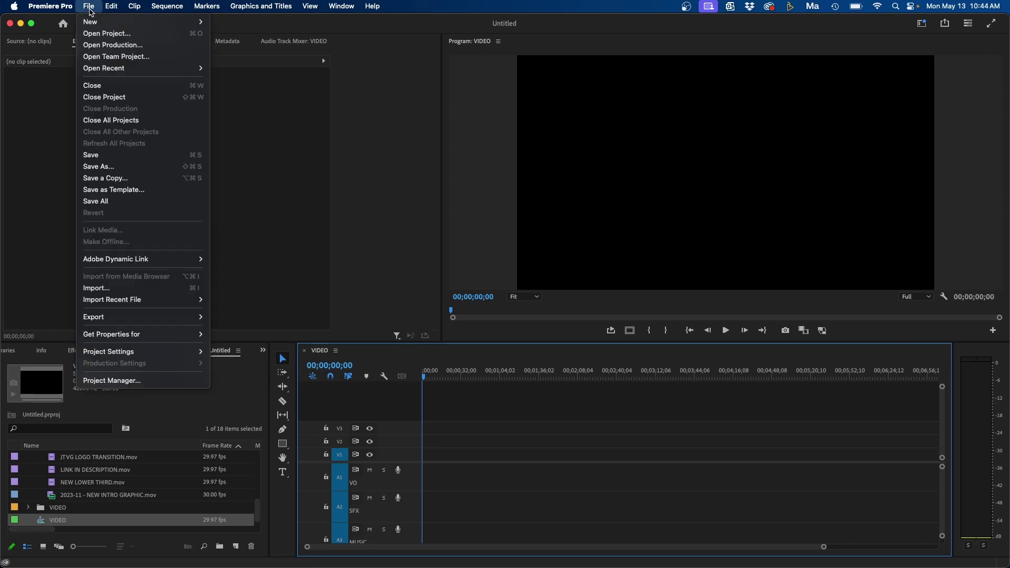
click(116, 191)
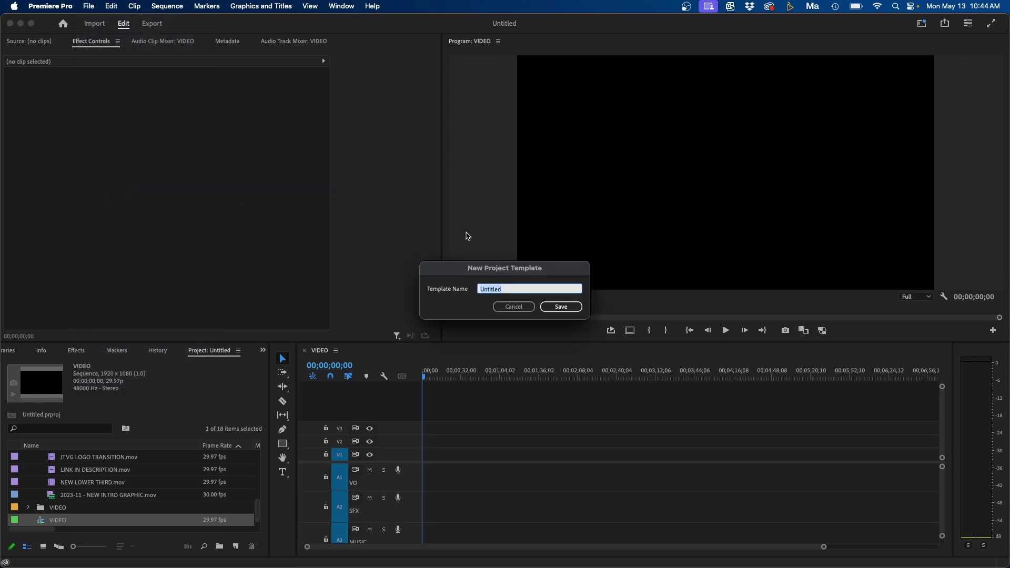
text(NEW VIDEO TUTORIAL TEMPLATE)
click(558, 306)
Step: Close the current project from the File menu
click(89, 6)
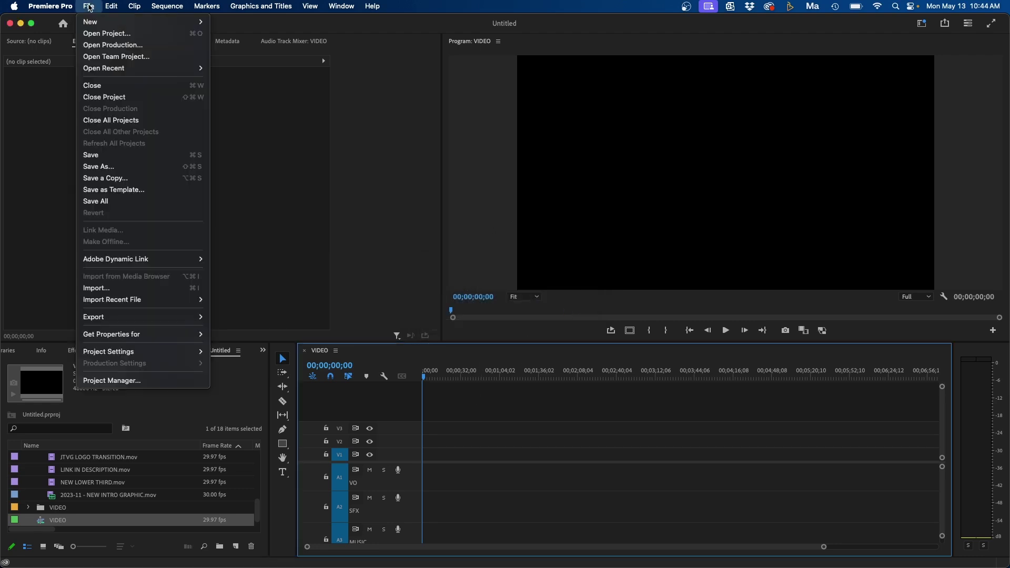
click(104, 97)
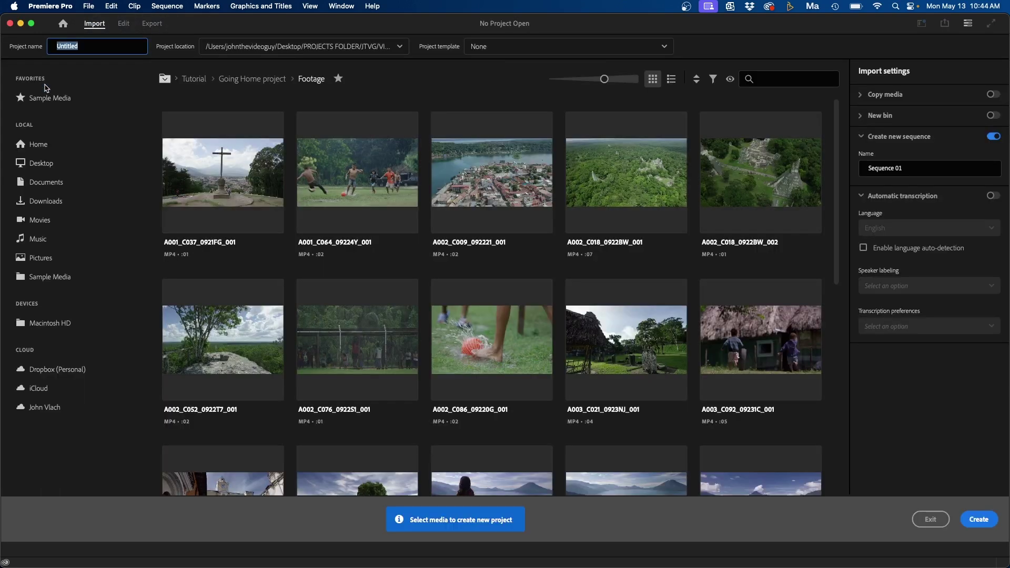
click(128, 123)
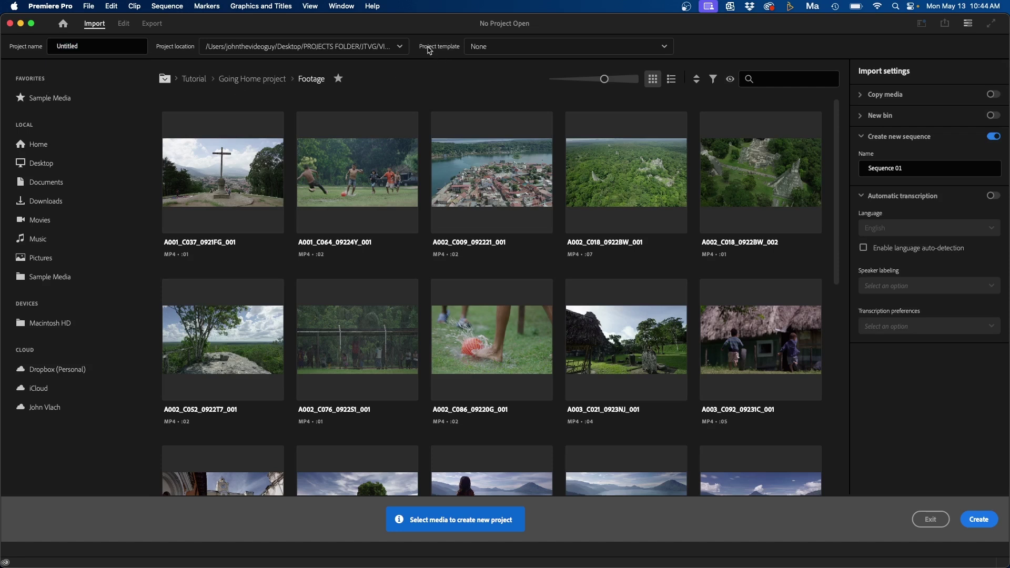
Step: Choose NEW VIDEO TUTORIAL TEMPLATE.prproj as the project template and select the 'Untitled' project name
click(498, 48)
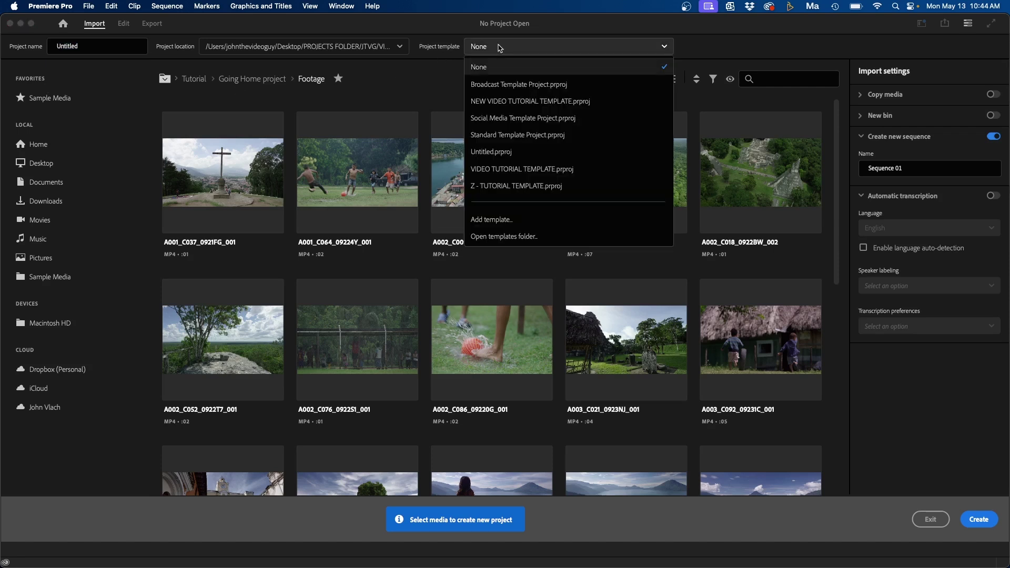
click(584, 102)
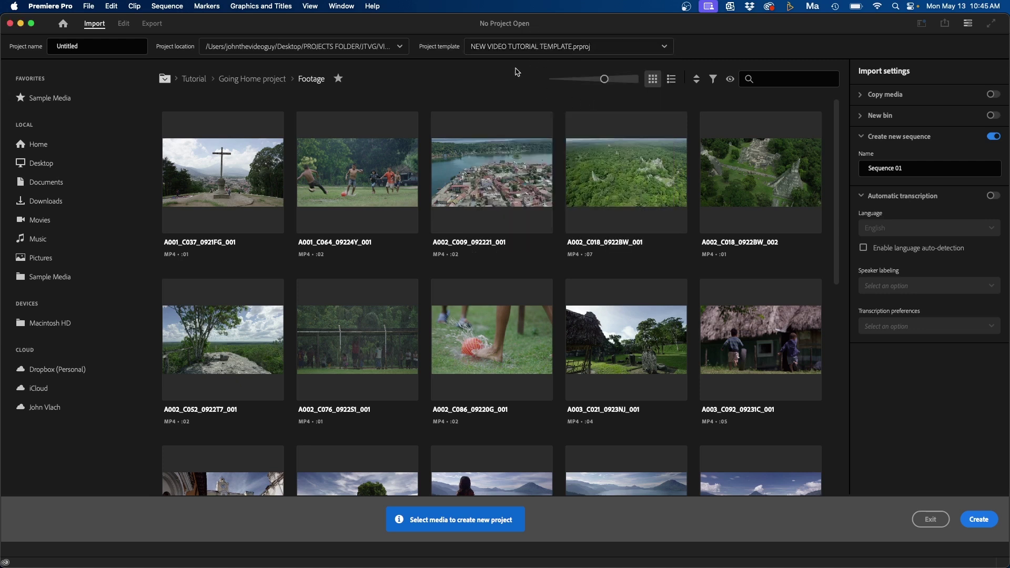
click(122, 46)
drag(88, 43, 8, 40)
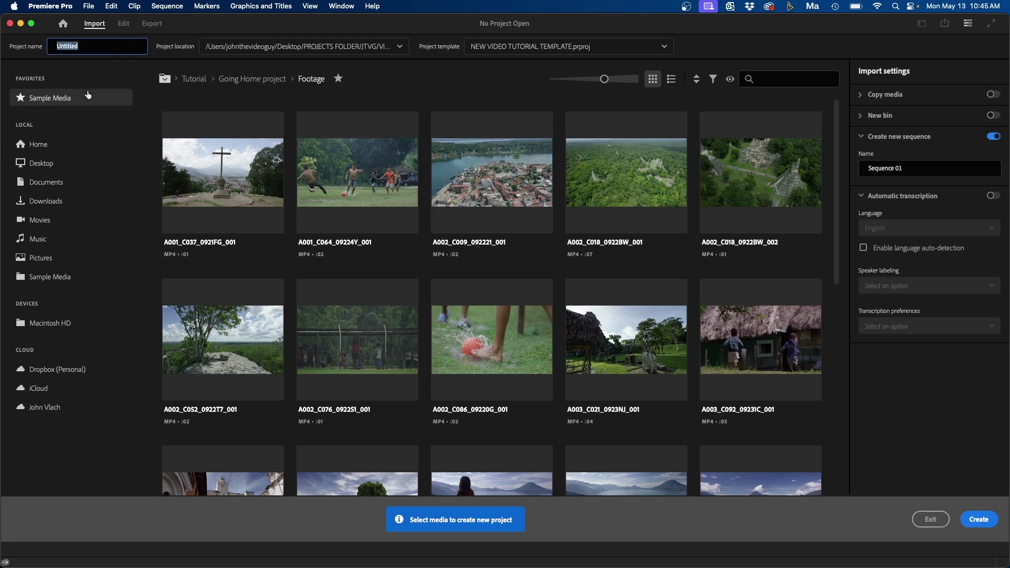
click(230, 51)
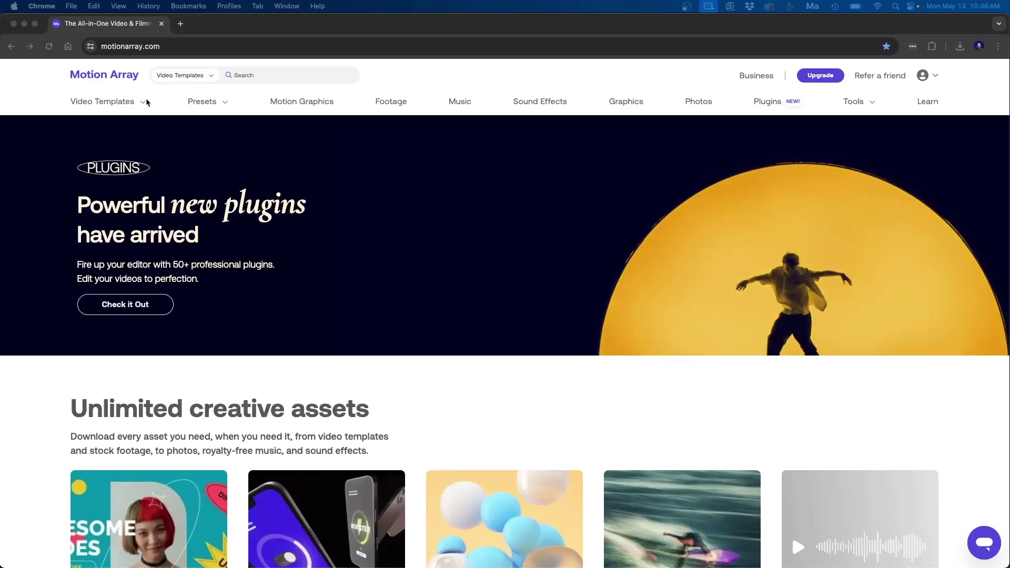
Step: Filter Motion Array's MOGRT video templates to free assets only
click(111, 103)
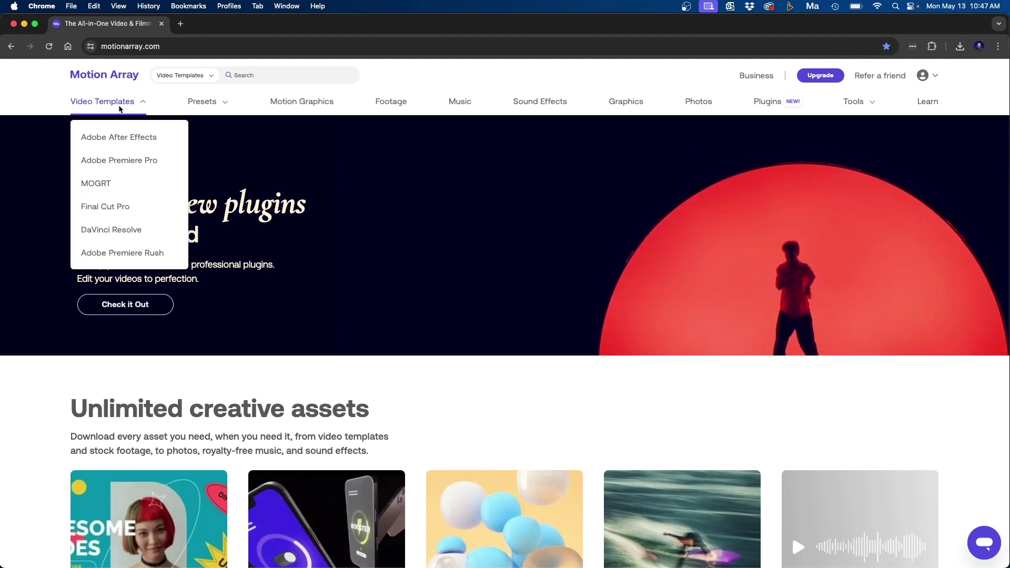
click(99, 184)
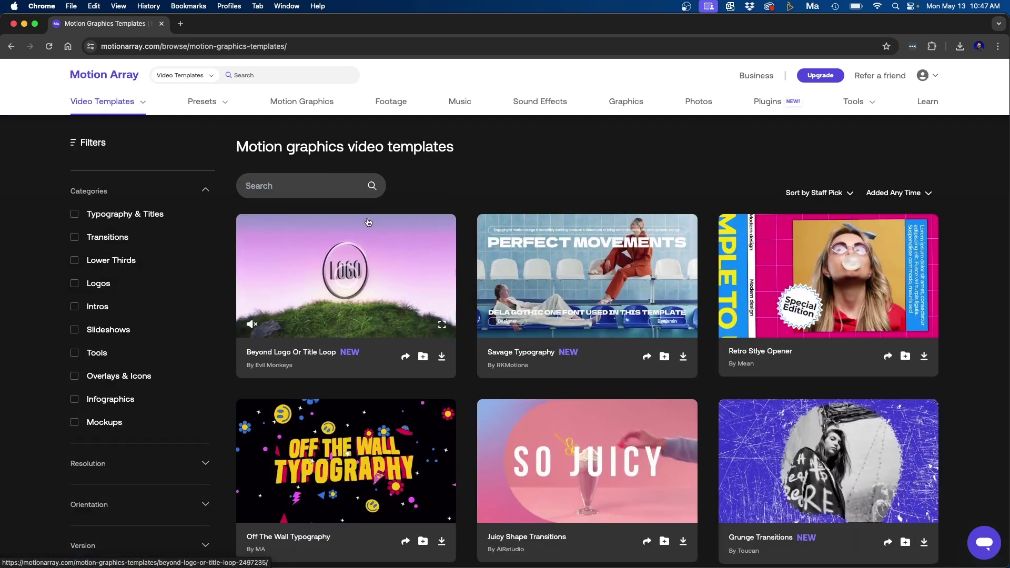
scroll(169, 300, down, 3)
scroll(166, 304, down, 2)
scroll(162, 306, down, 3)
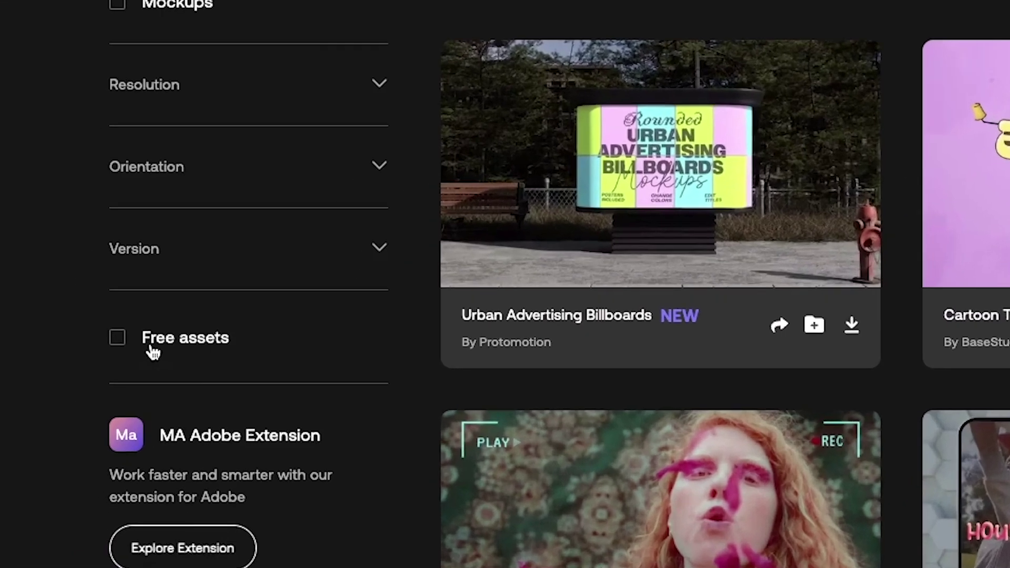
click(153, 353)
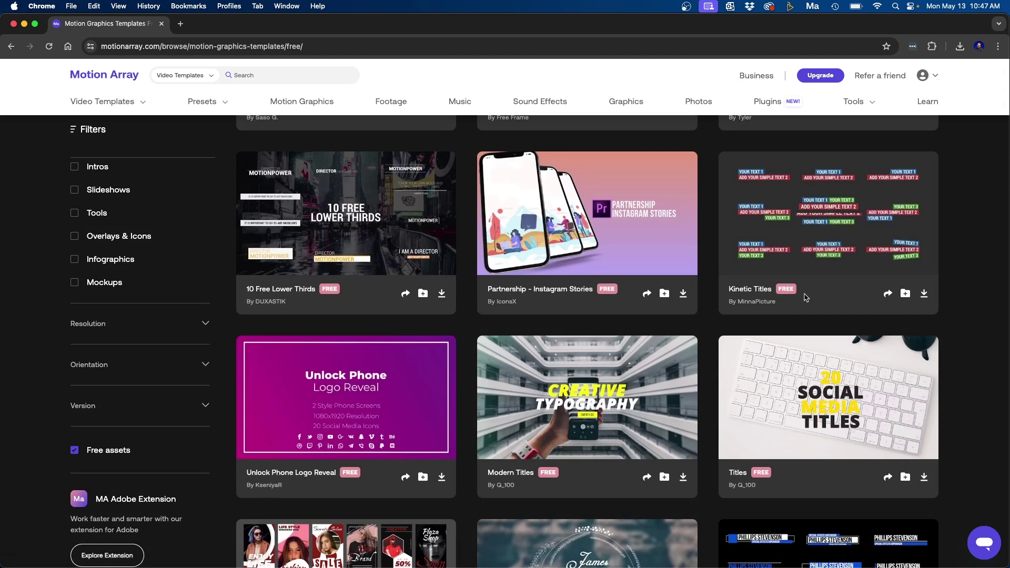
mouse_move(587, 396)
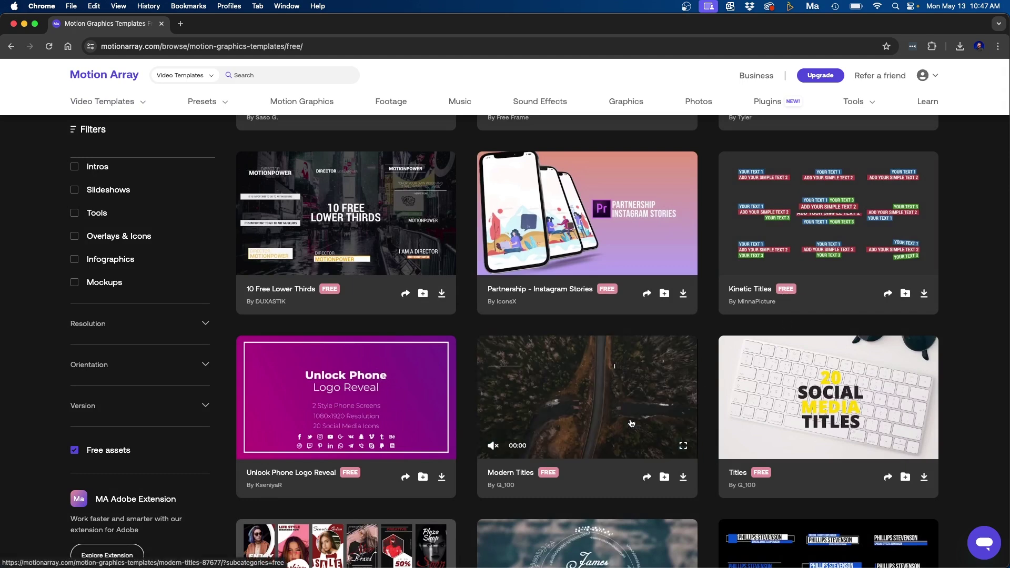
scroll(629, 424, up, 1)
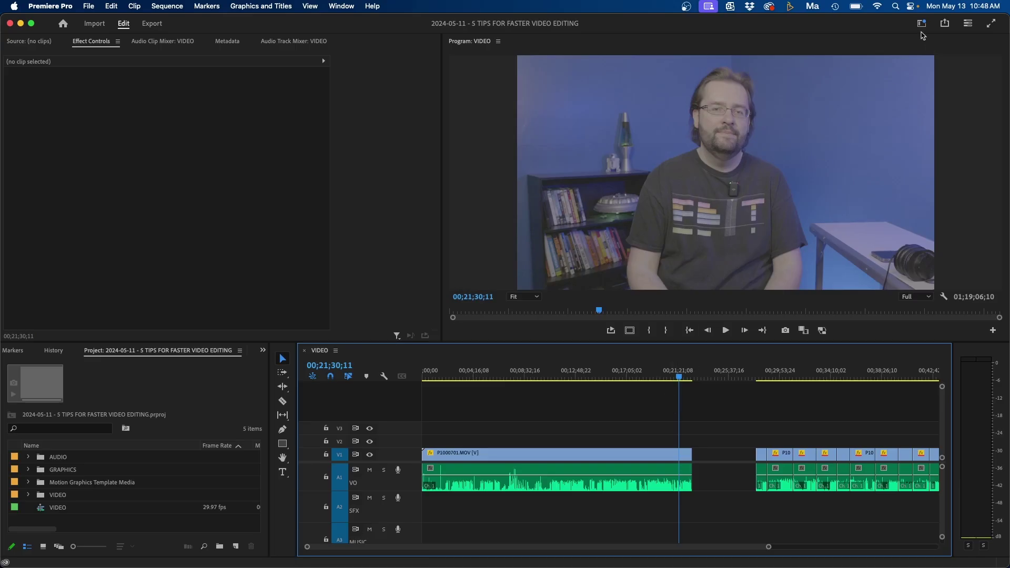
Step: Switch to the Captions and Graphics workspace and browse the Modern Titles folder without adding it
click(920, 23)
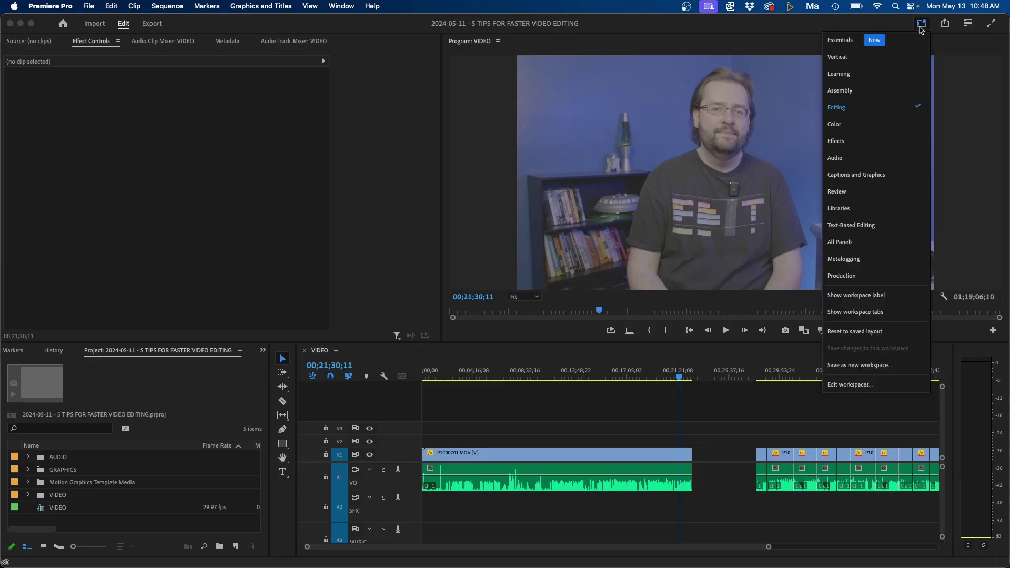
click(858, 175)
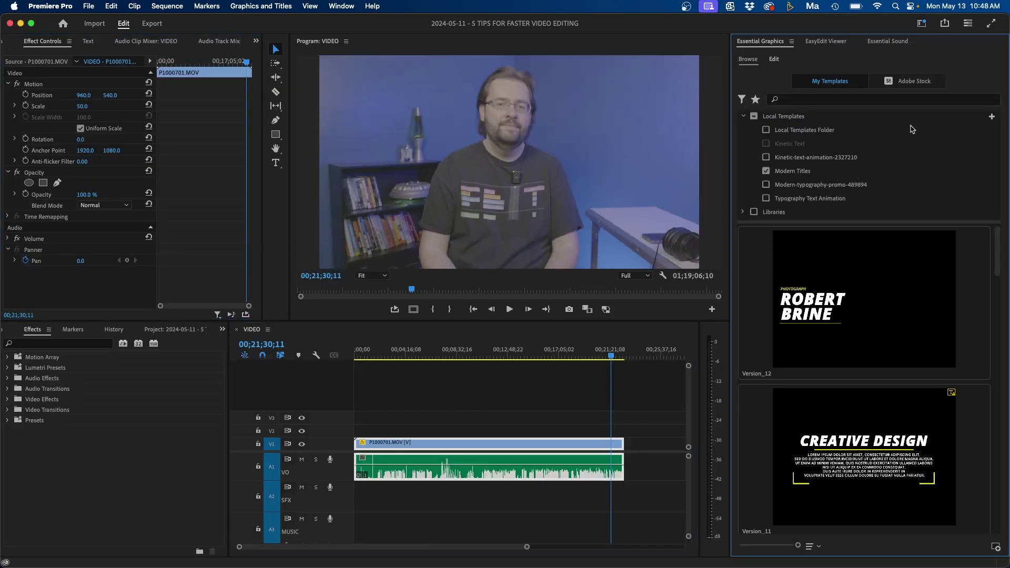
click(992, 117)
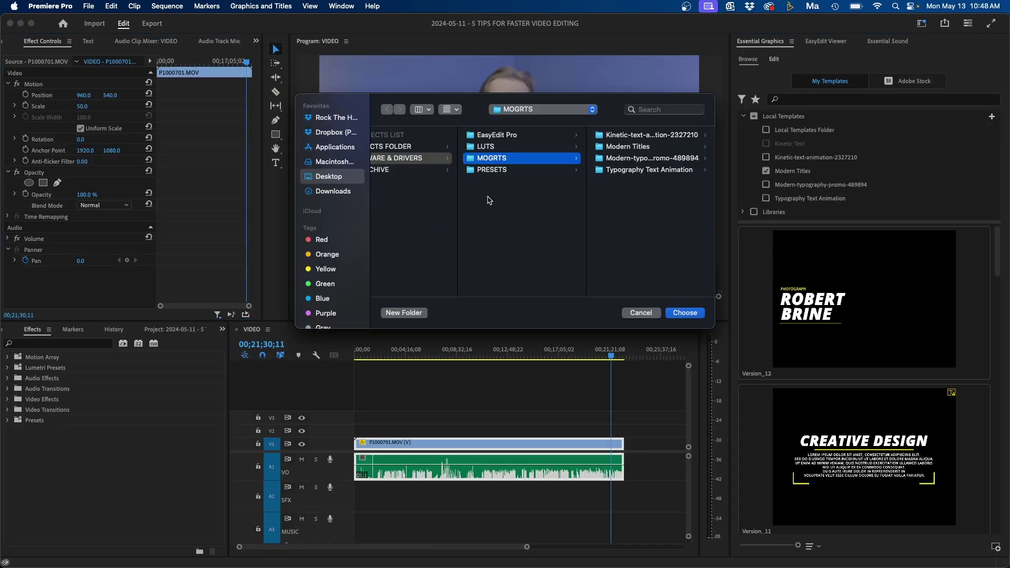
click(618, 147)
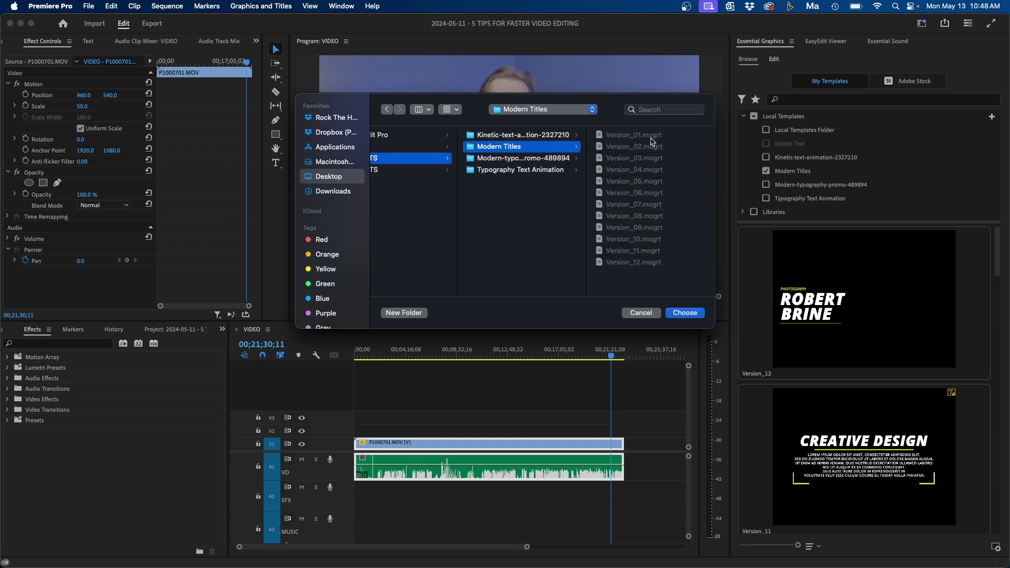
click(643, 314)
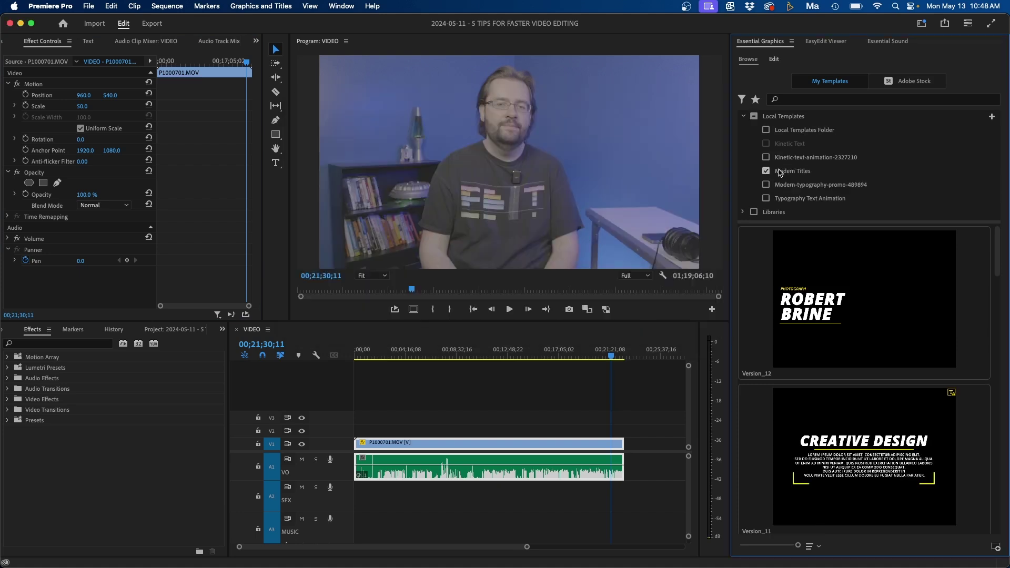
scroll(885, 325, down, 1)
scroll(886, 326, down, 2)
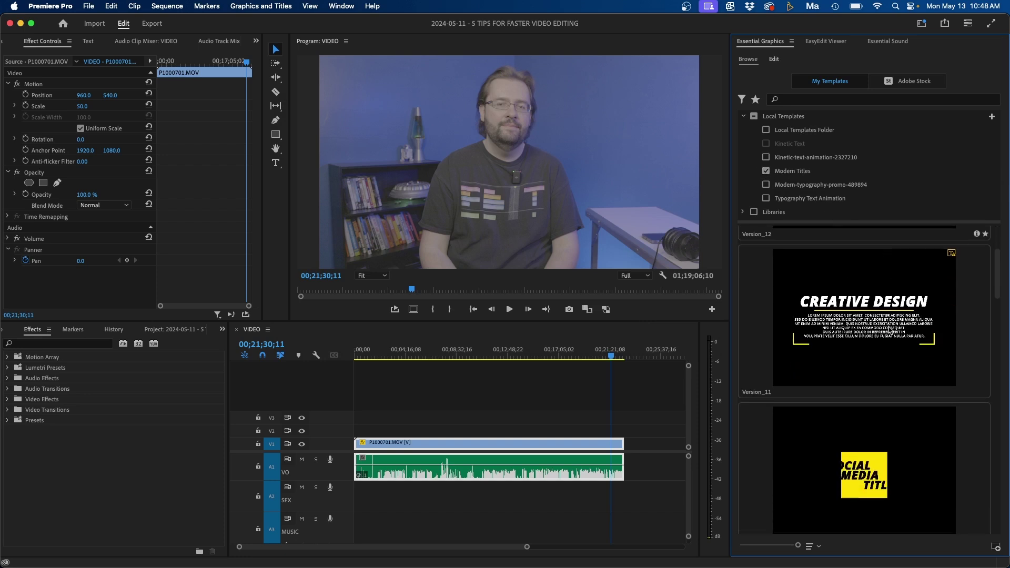
scroll(889, 330, down, 3)
scroll(890, 330, down, 2)
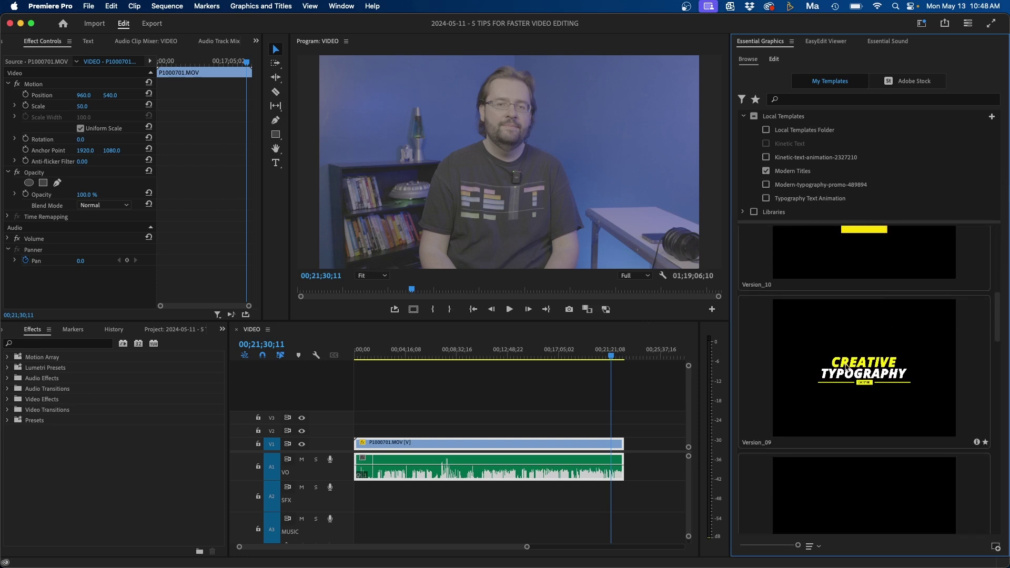
Step: Place the Version_09 title on the timeline, preview the Creative Typography title, and select it
drag(844, 369, 620, 431)
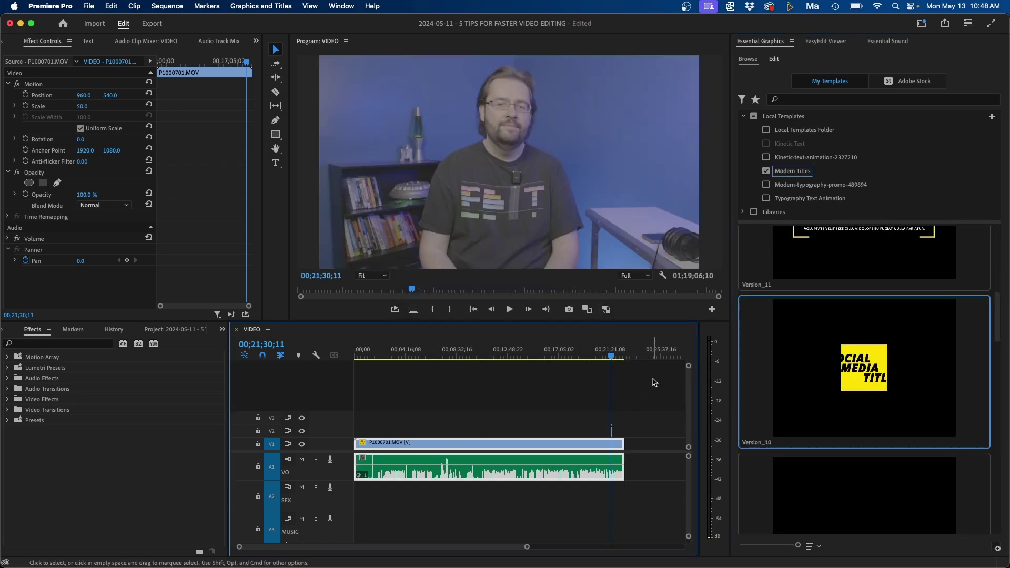
click(645, 389)
key(=)
key(=)
key(=)
key(space)
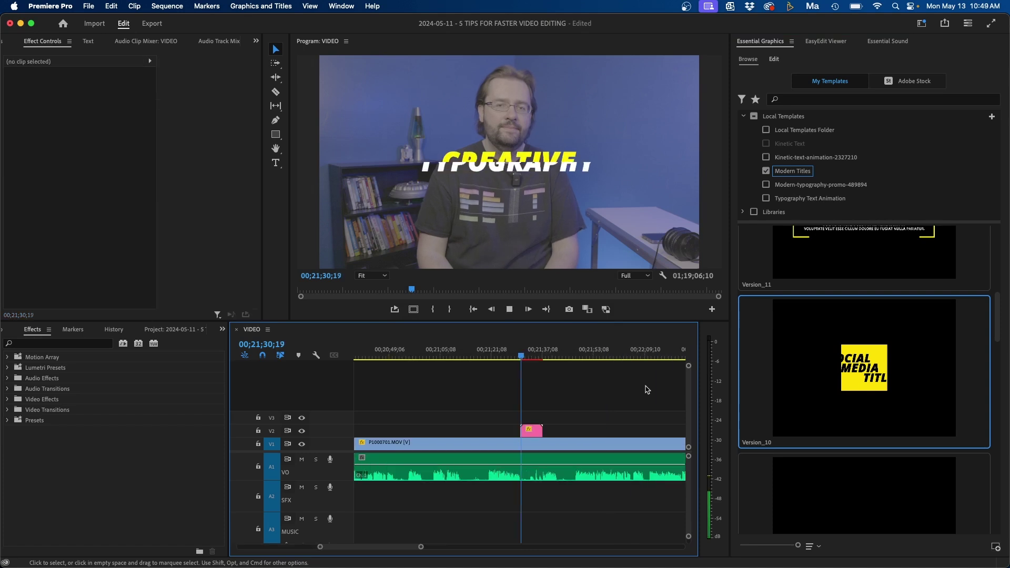
click(531, 431)
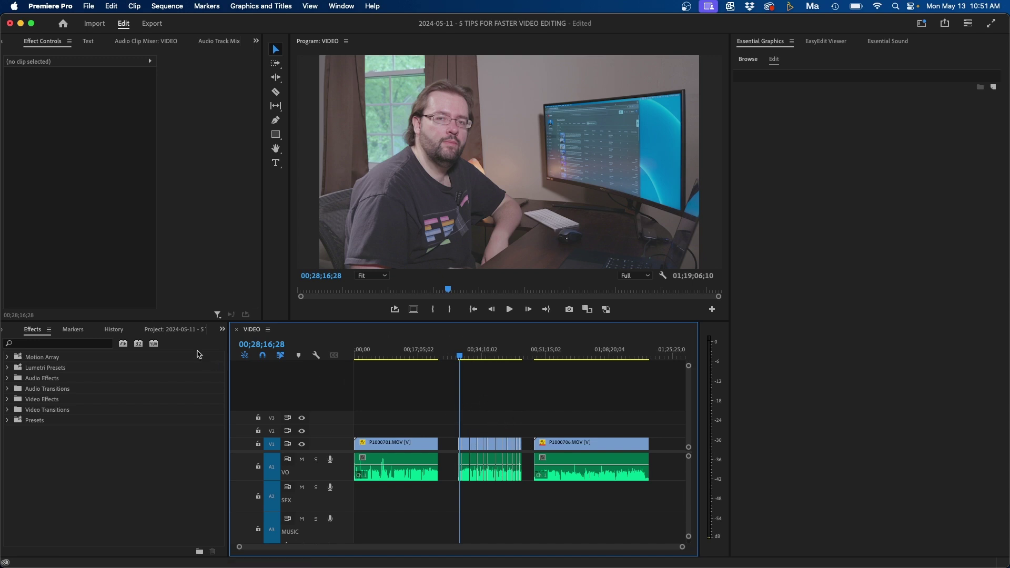
Step: Create a new adjustment layer in the Project panel with its default settings
click(172, 330)
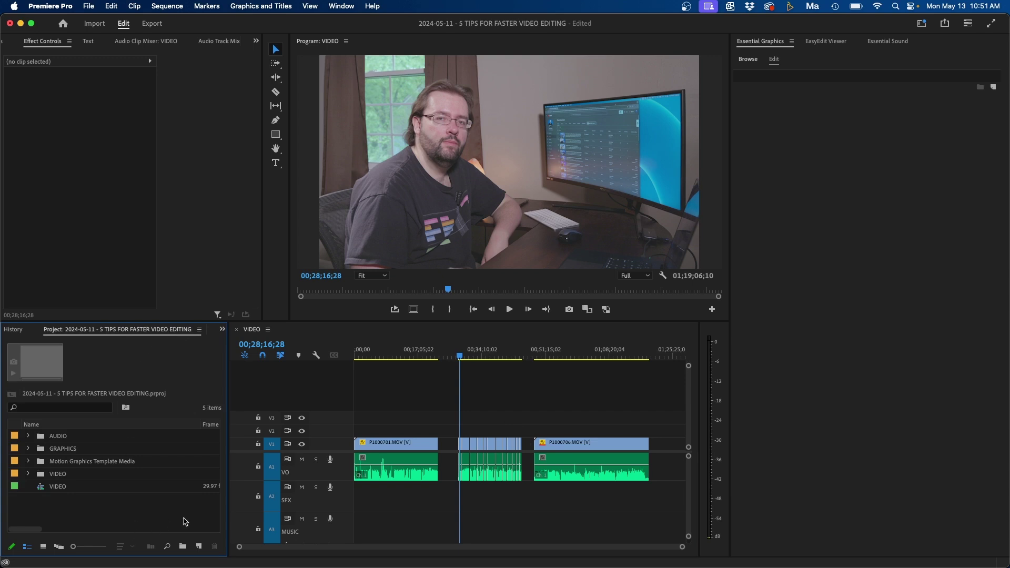
click(201, 546)
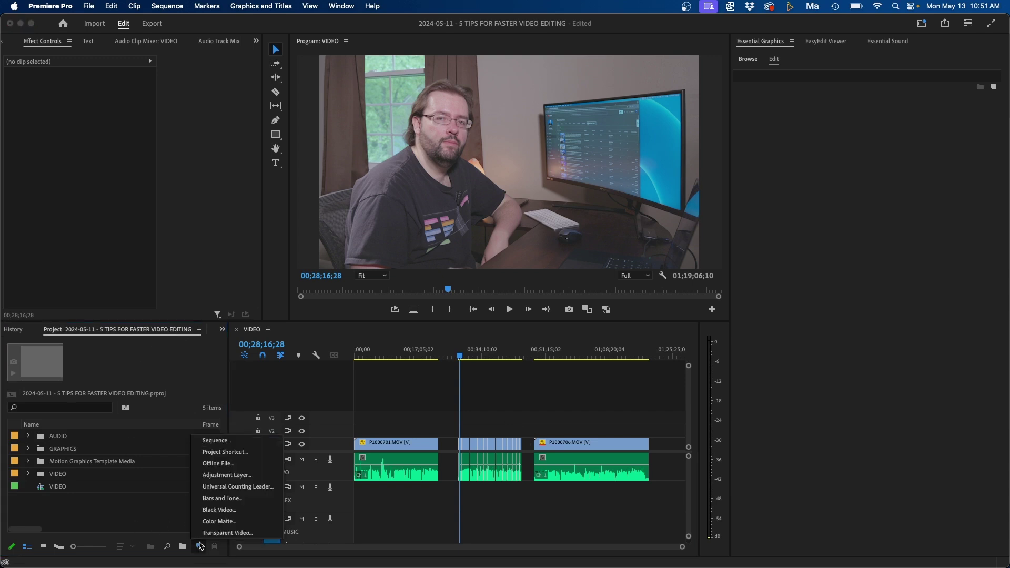
click(223, 476)
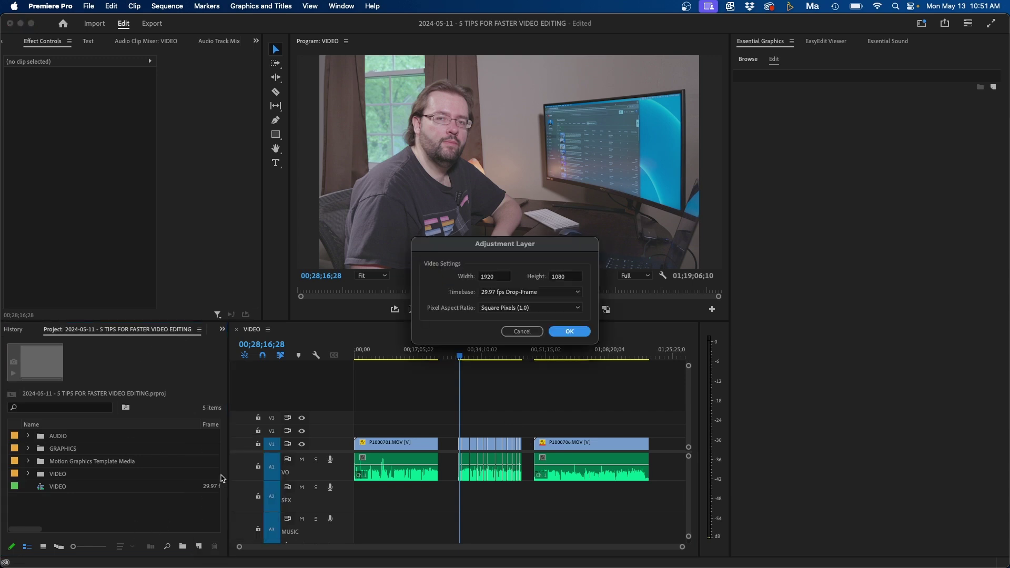
click(570, 330)
Step: Place the adjustment layer on V2 and trim it to the middle clip's length
drag(51, 440, 464, 436)
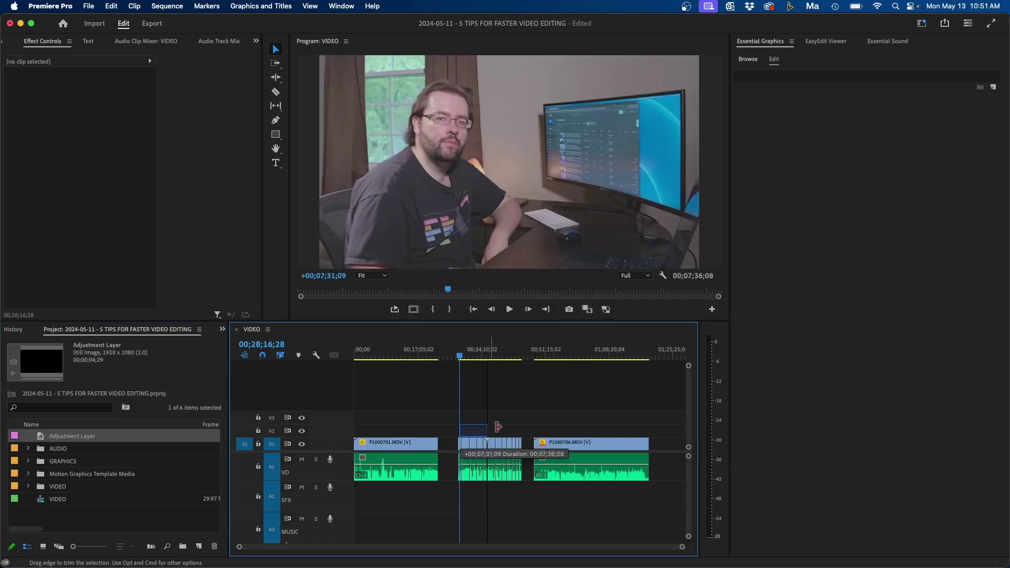
mouse_move(464, 437)
mouse_down()
mouse_move(499, 443)
mouse_move(458, 426)
mouse_up()
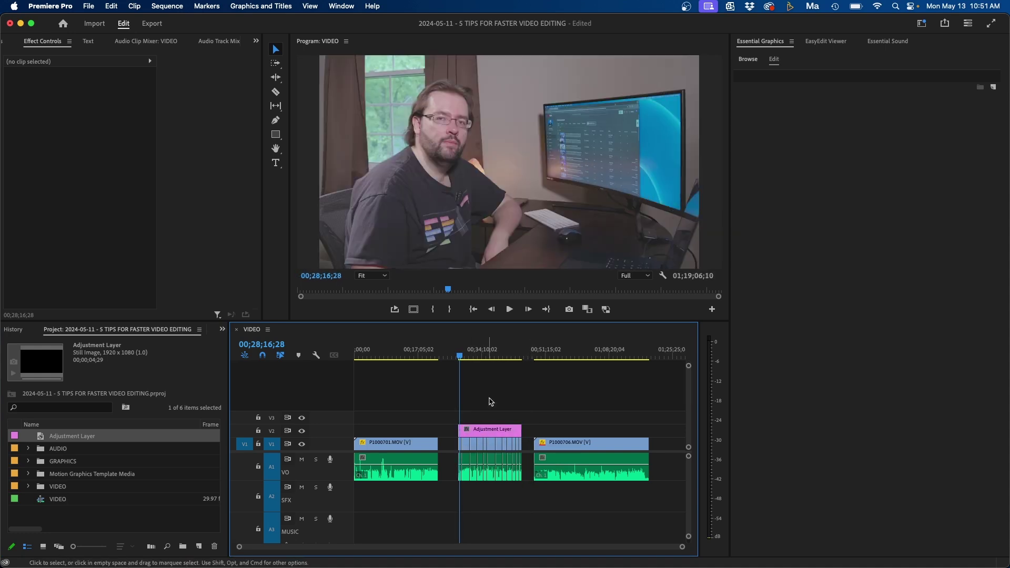
click(222, 329)
Step: Apply the MA - Sharpen Sharpen effect to the adjustment layer
click(247, 380)
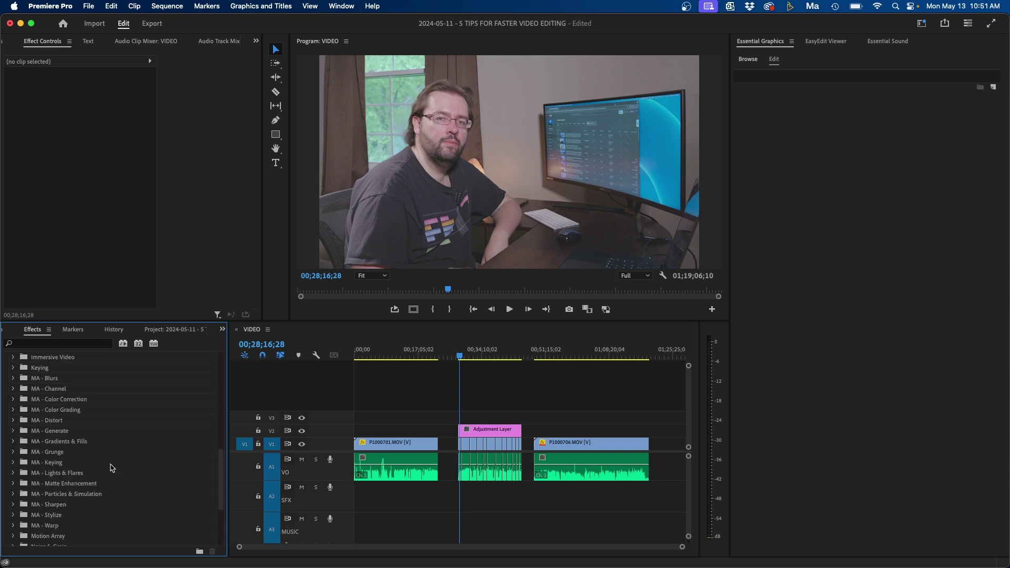
click(475, 432)
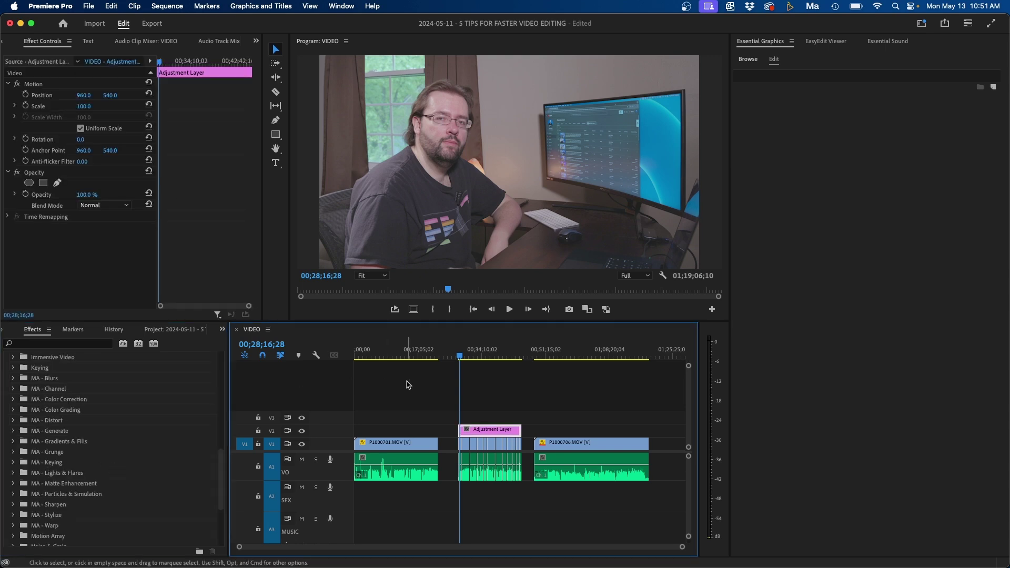
click(14, 505)
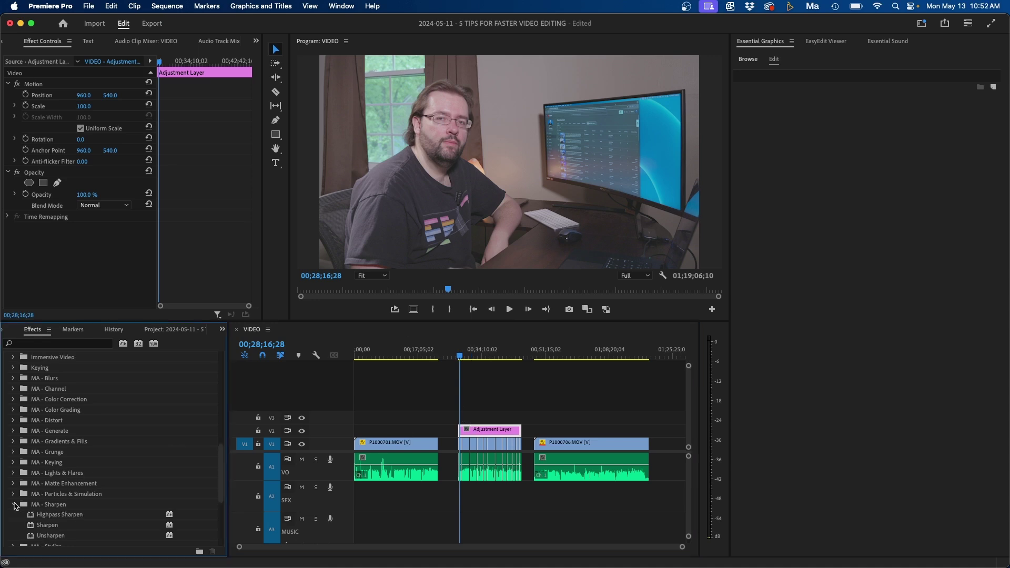
double_click(50, 525)
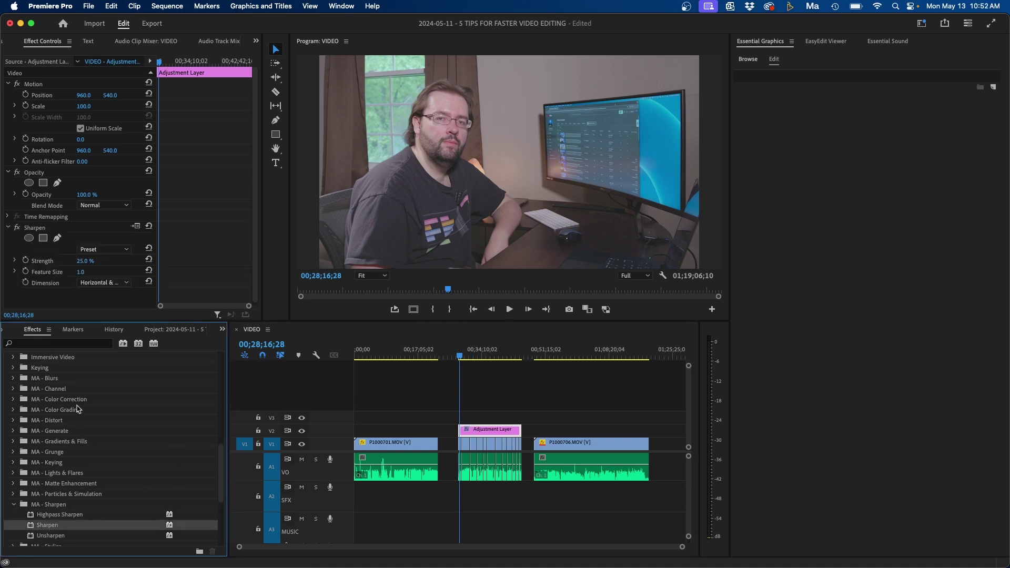
Step: Add Exposure Pro with the Warm Exposure preset, Contrast 17 and Midtones 22
click(13, 399)
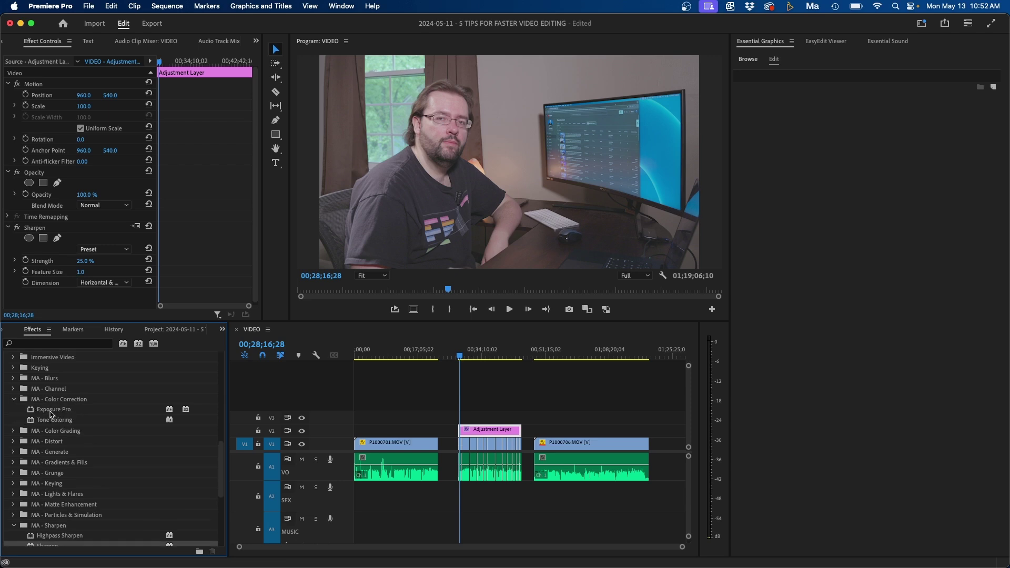
drag(51, 413, 483, 430)
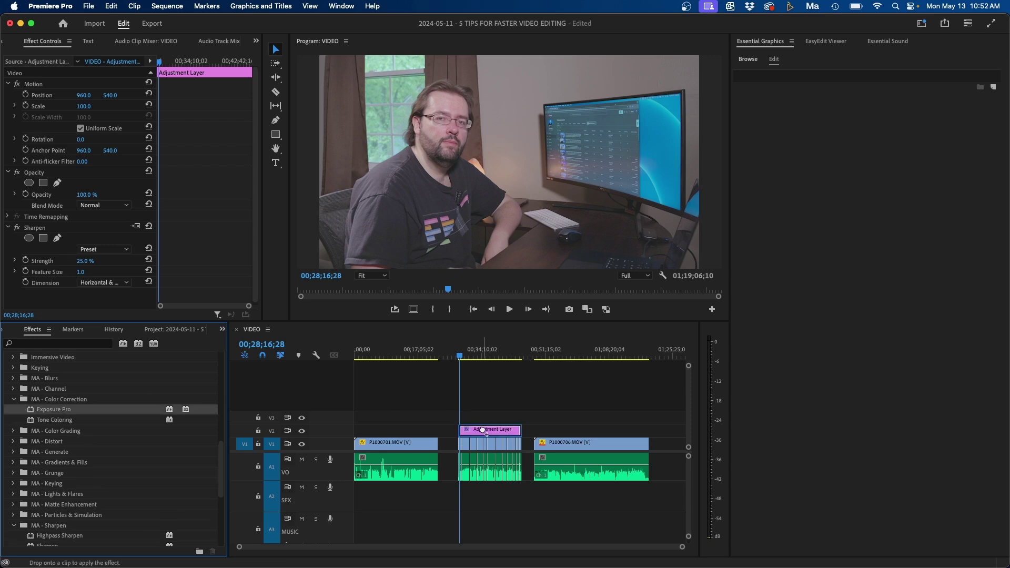
scroll(214, 206, down, 5)
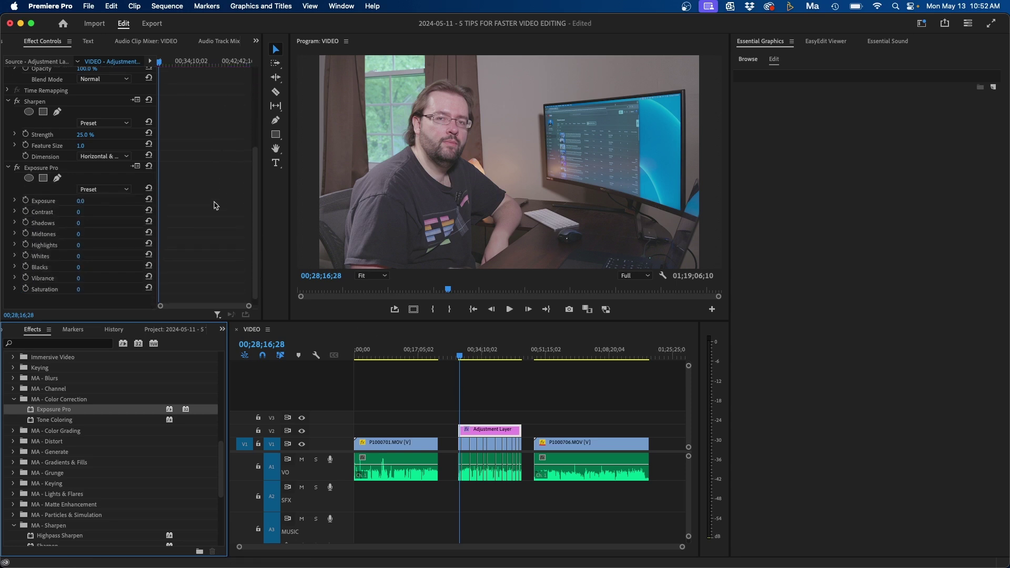
scroll(214, 205, down, 1)
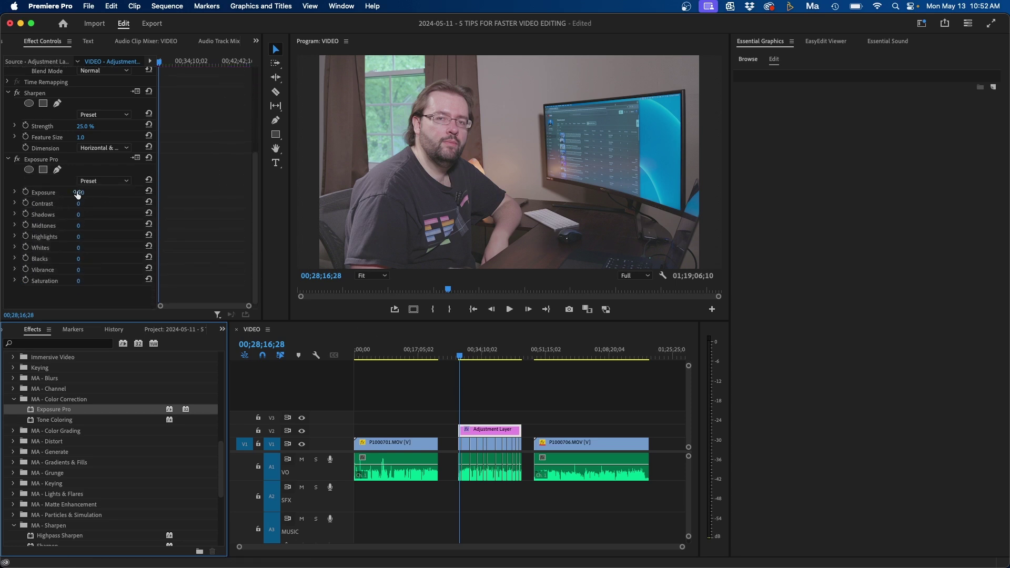
click(106, 180)
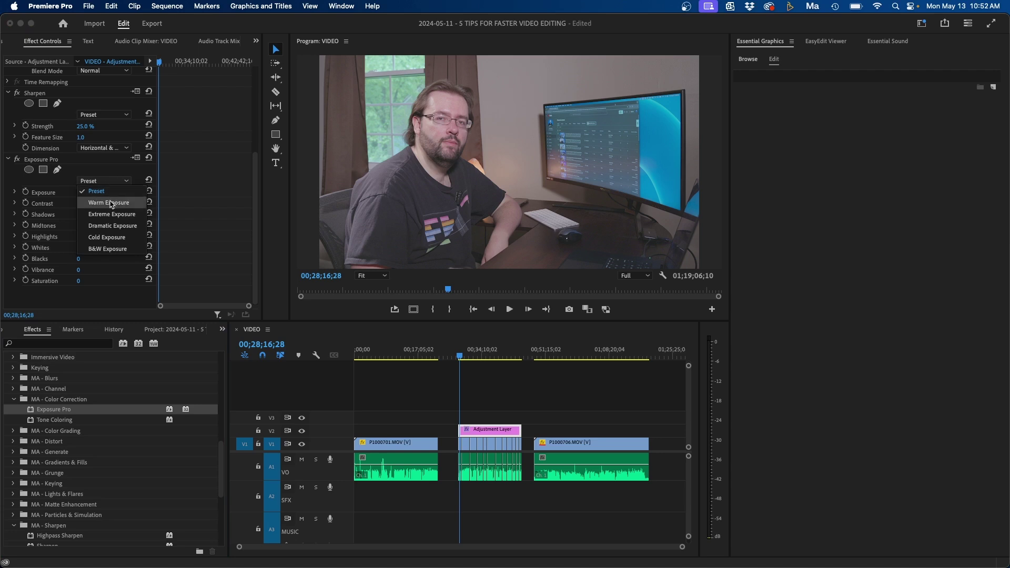
click(110, 203)
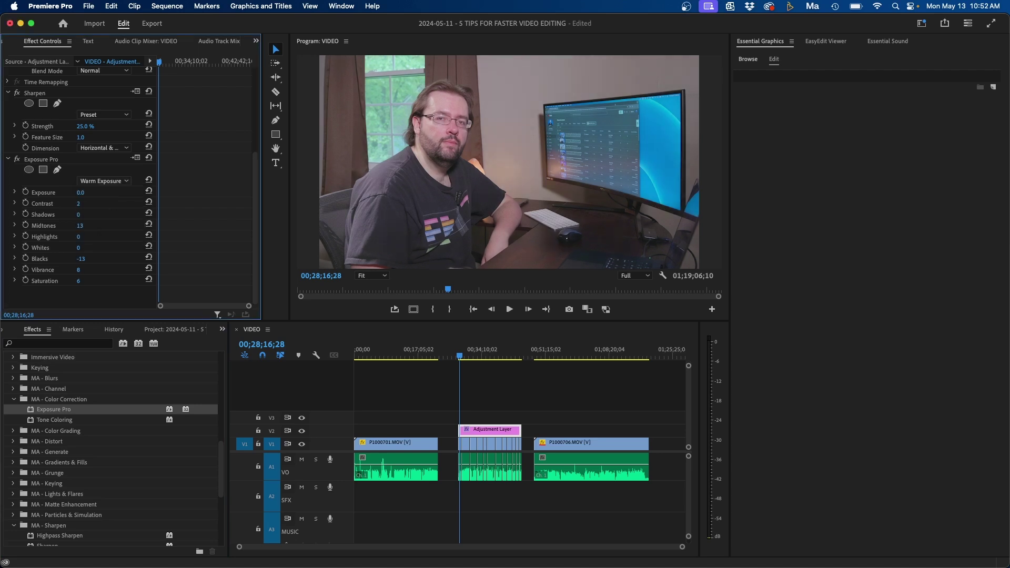
drag(79, 202, 91, 203)
drag(80, 225, 81, 225)
click(13, 431)
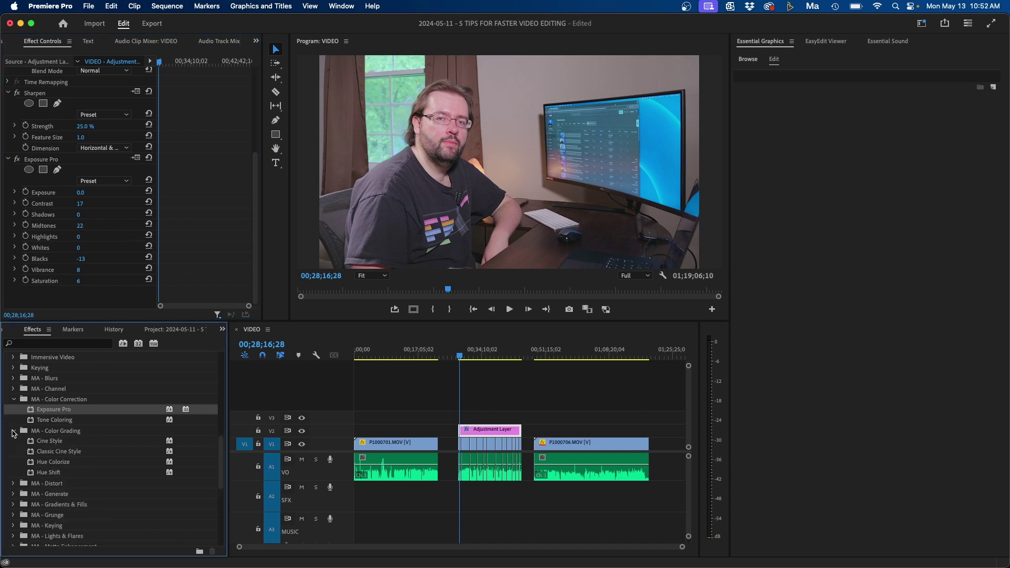
Step: Apply Cine Style to the adjustment layer with the Medium preset and S-Curve 60
click(47, 444)
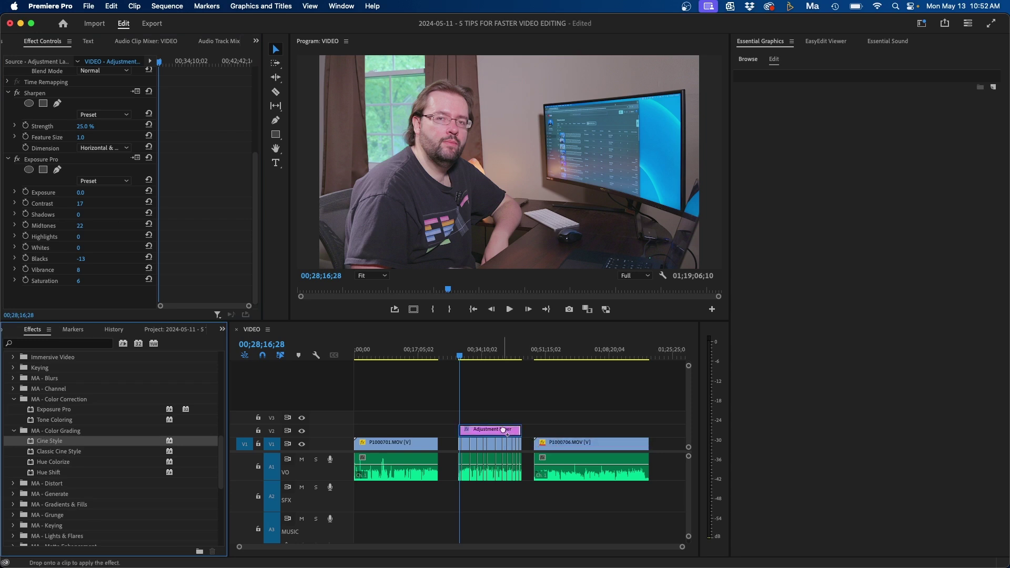
drag(44, 445, 505, 431)
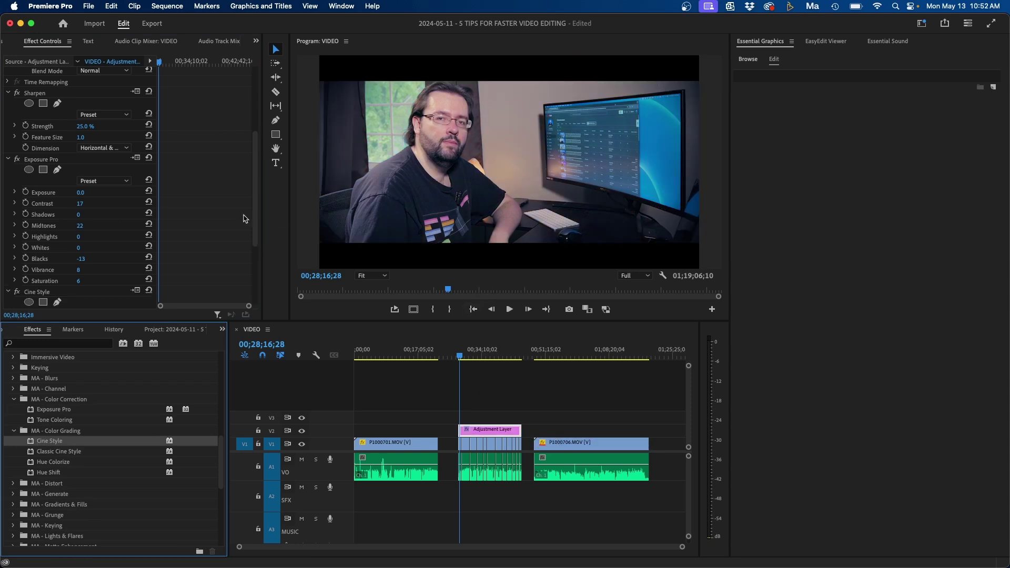
scroll(200, 210, down, 3)
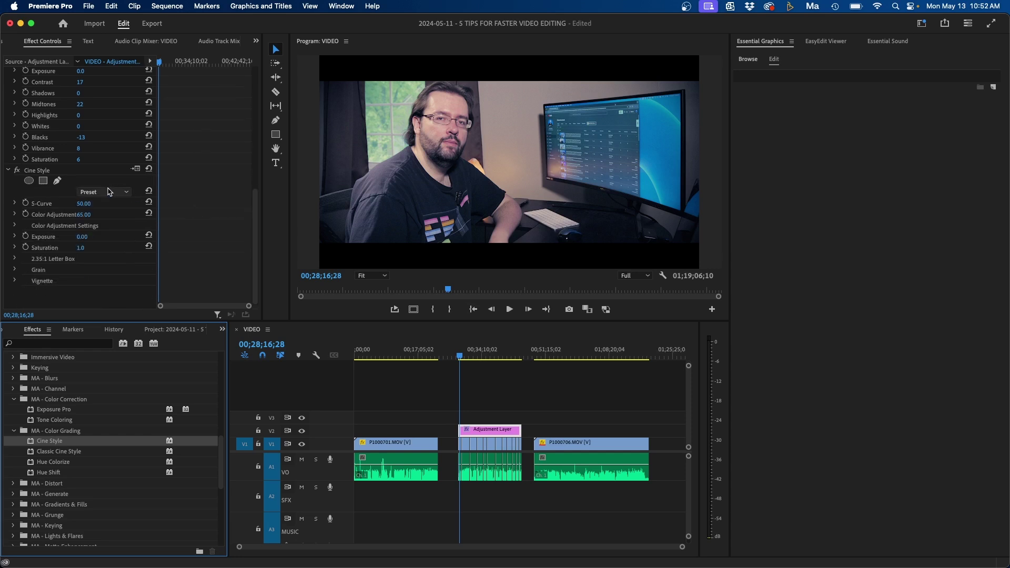
click(106, 192)
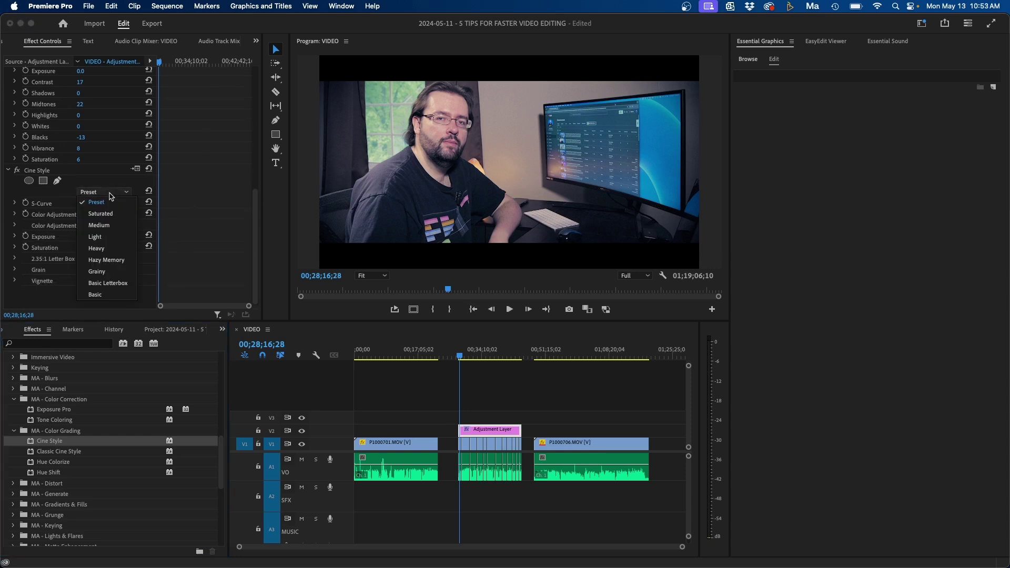
click(108, 225)
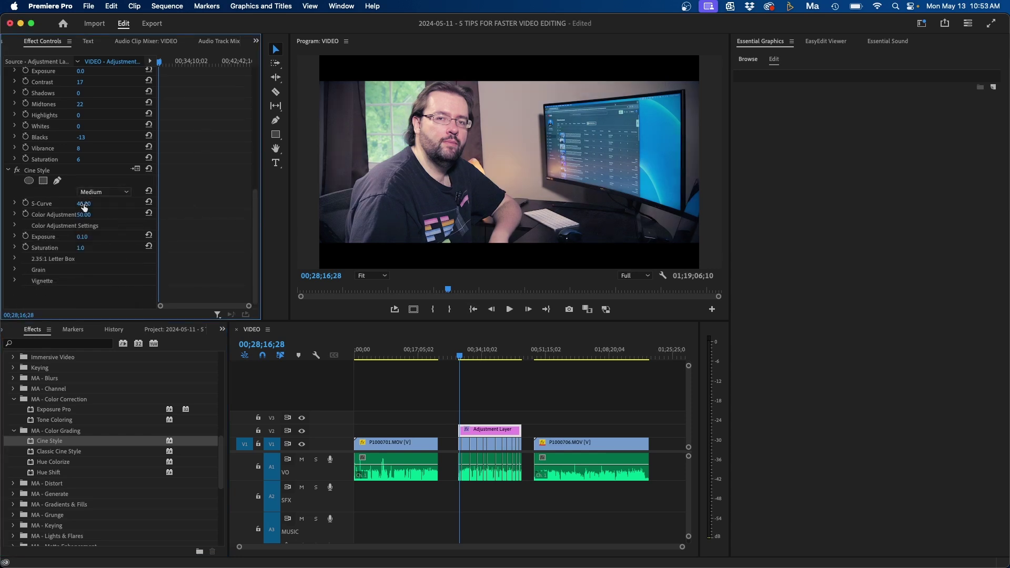
drag(84, 204, 91, 205)
Step: Turn off the letterbox bars, toggle film grain, and compare Cine Style off and on
click(15, 260)
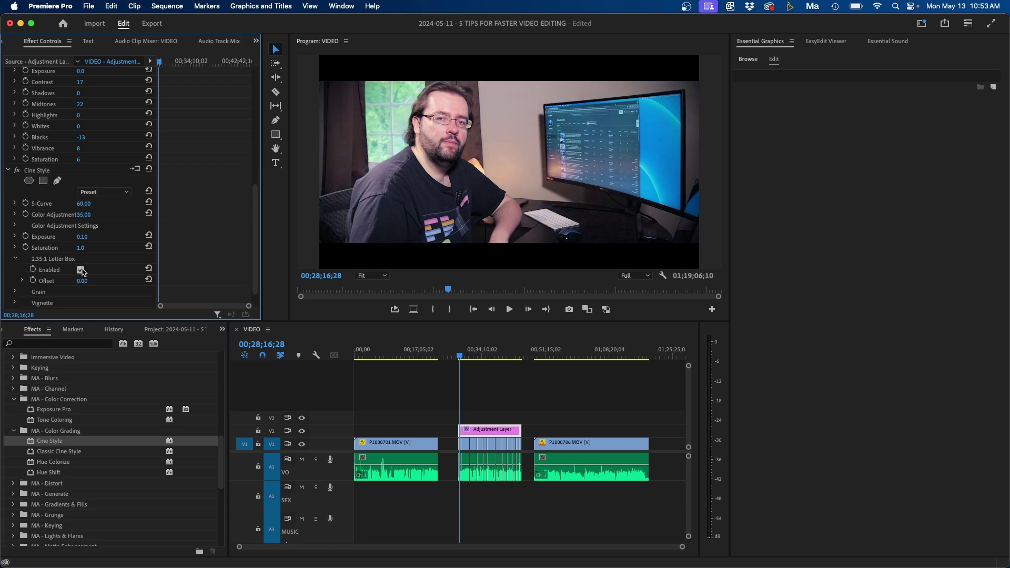
click(80, 270)
scroll(116, 267, down, 1)
scroll(116, 266, down, 1)
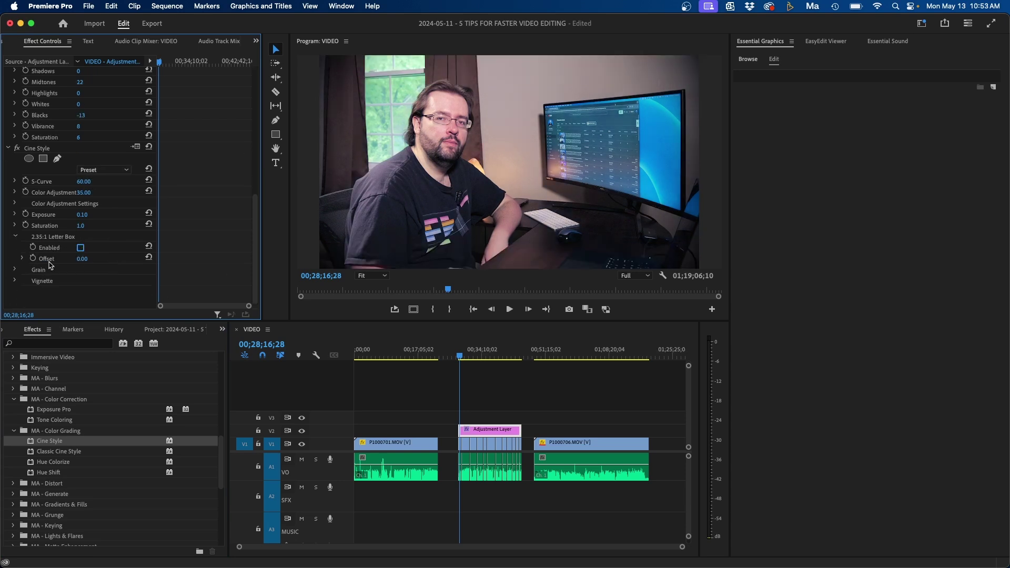
click(15, 270)
click(79, 281)
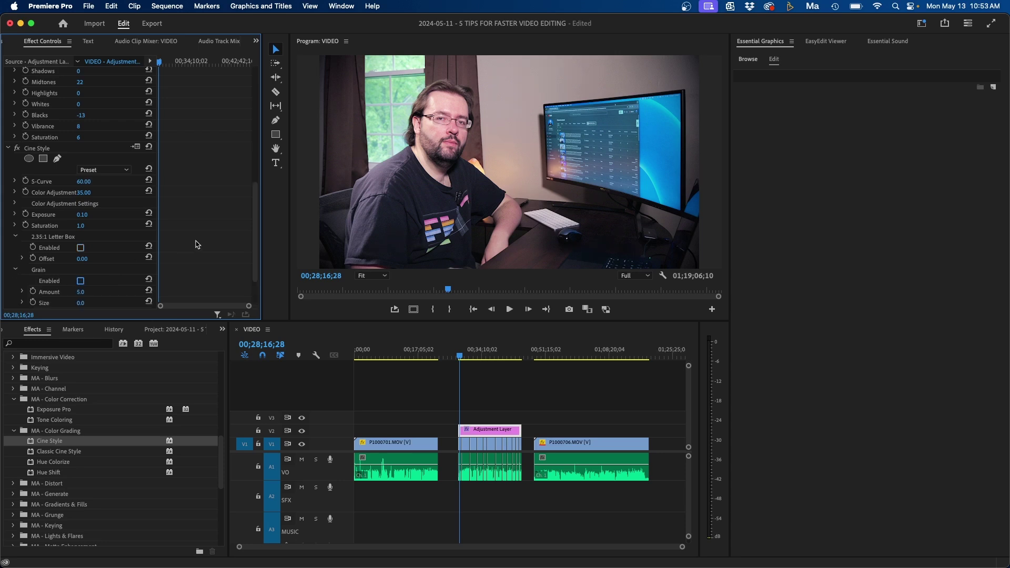
click(365, 198)
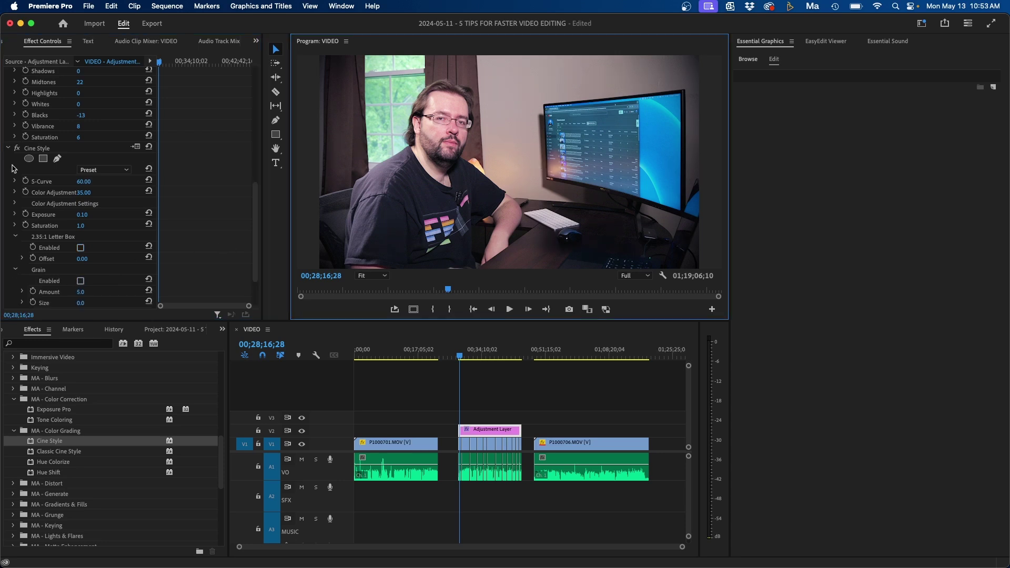
click(17, 147)
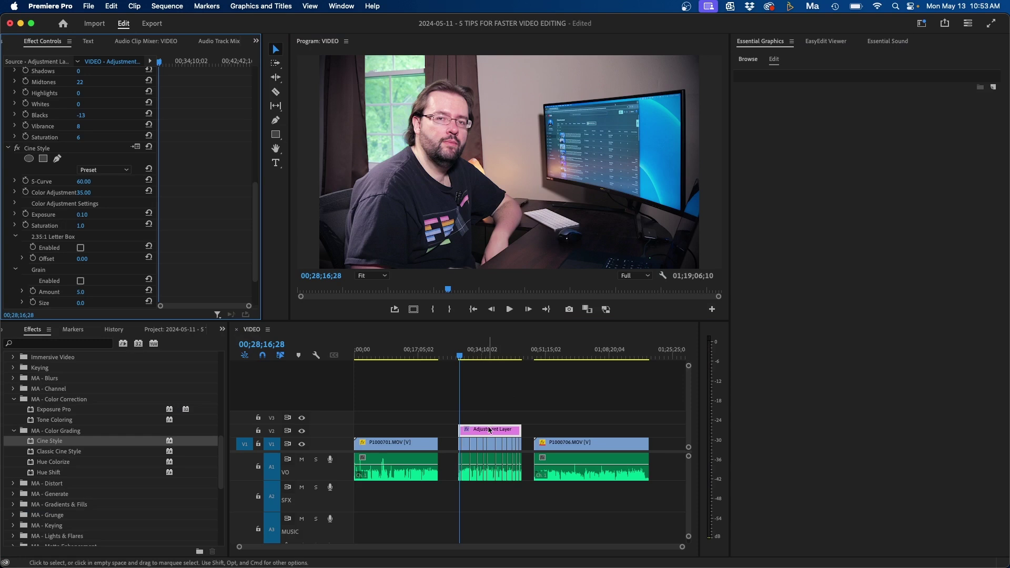
click(473, 357)
Step: Scrub the graded footage, select the first clip, play it forward and backward, then zoom in
drag(474, 357, 464, 366)
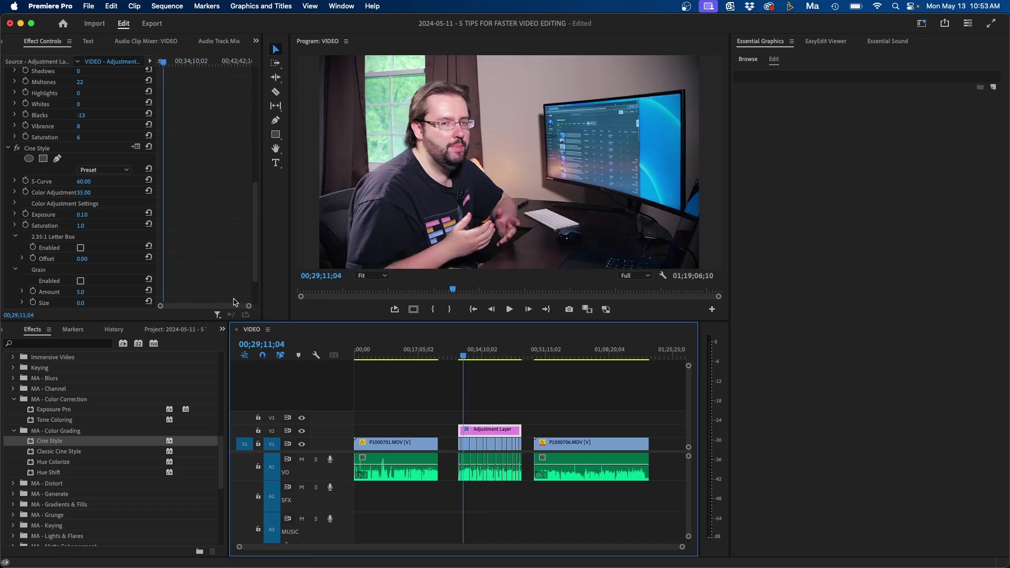
click(464, 444)
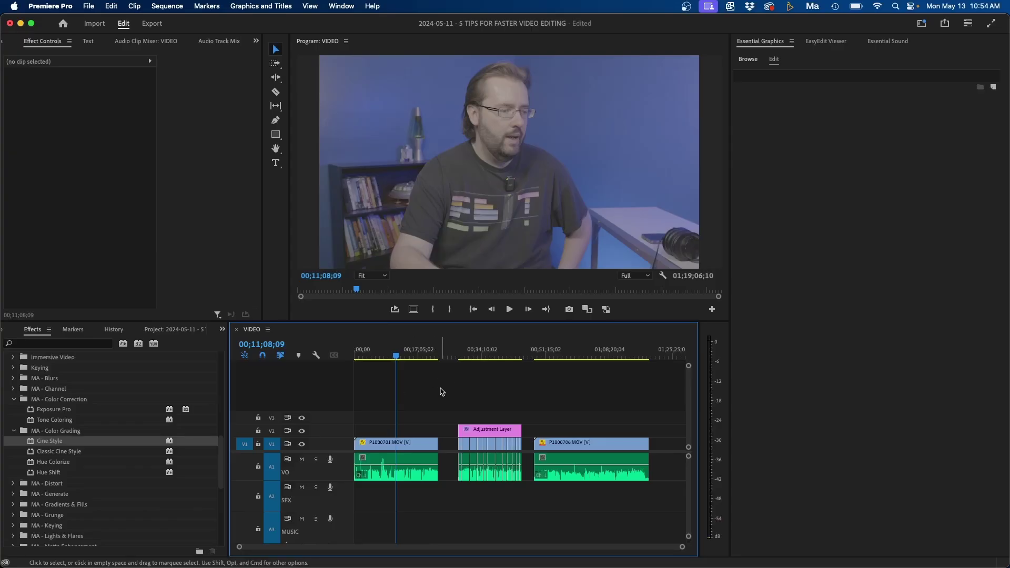
key(space)
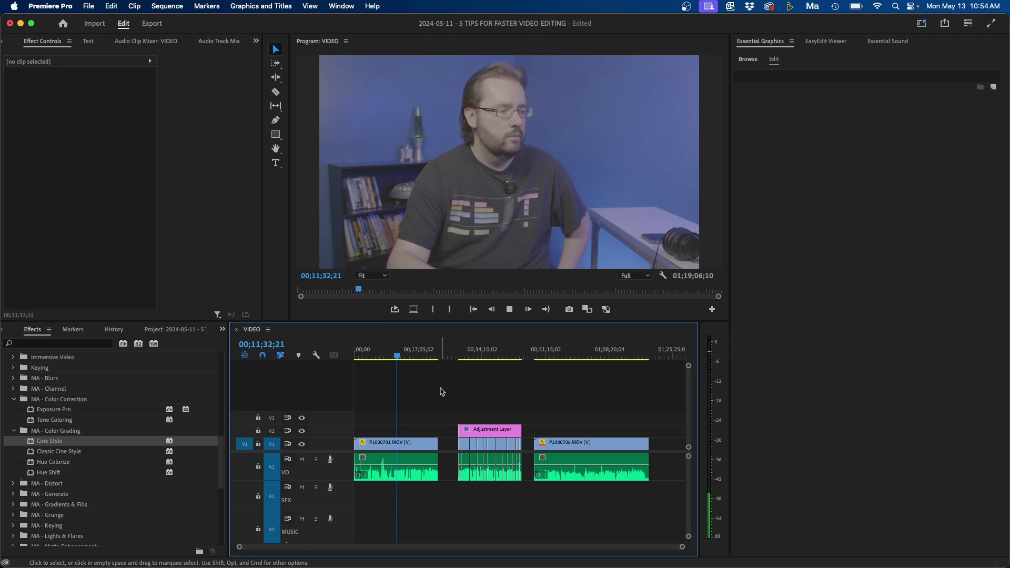
key(space)
key(d)
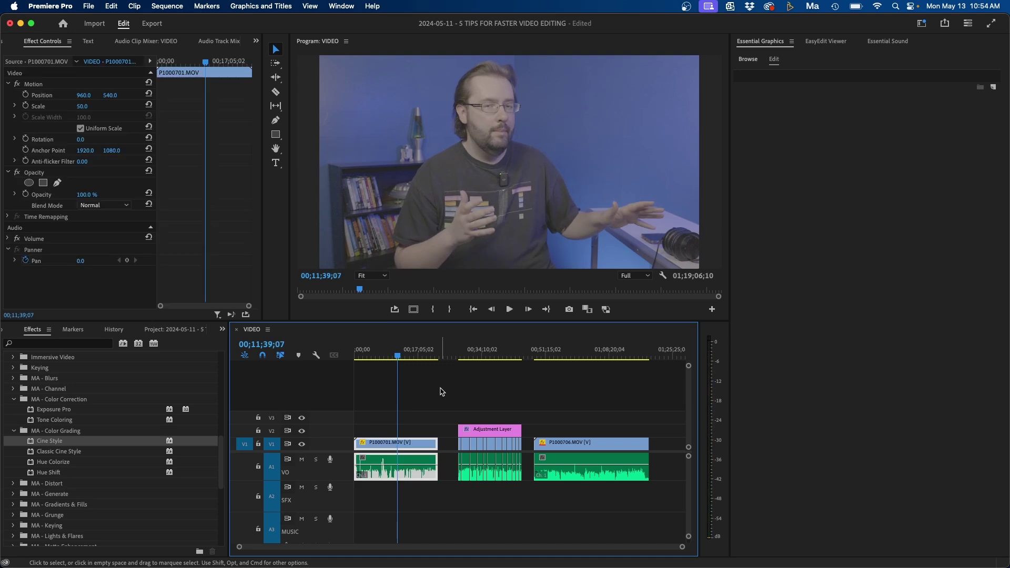
key(j)
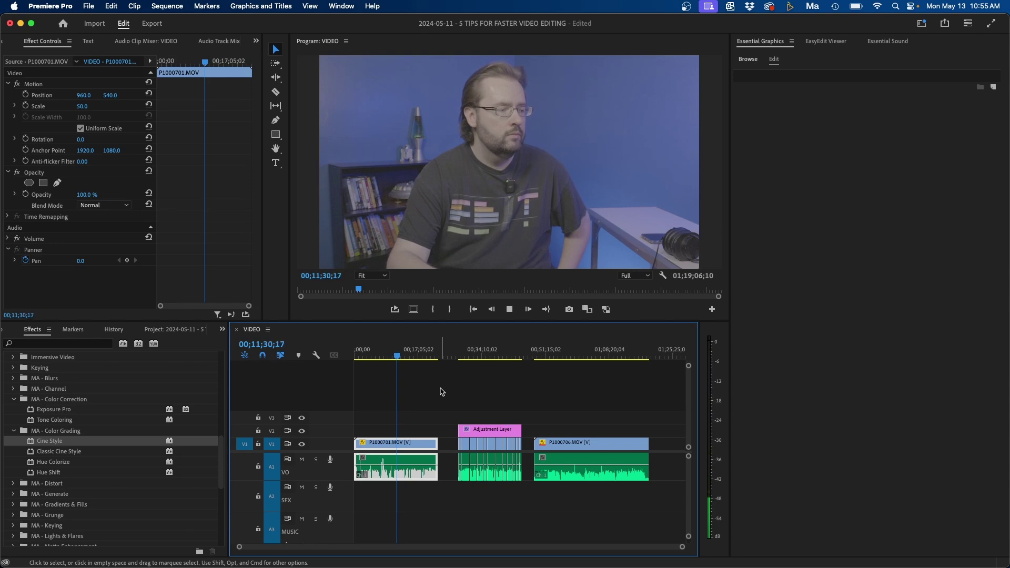
key(k)
key(=)
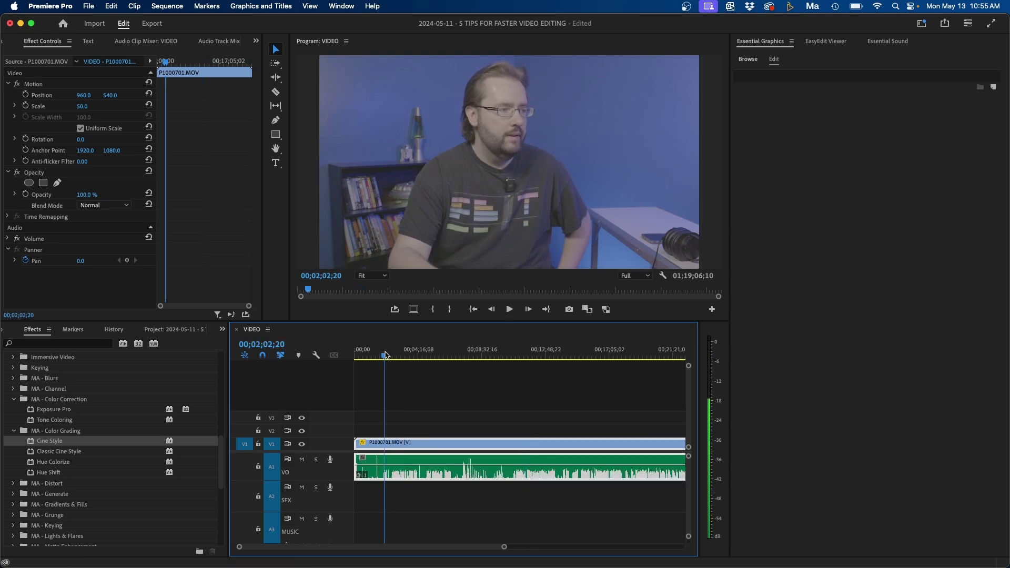
Step: Ripple-trim the first interview clip's start to the empty-room shot, then split it at two later points
click(382, 356)
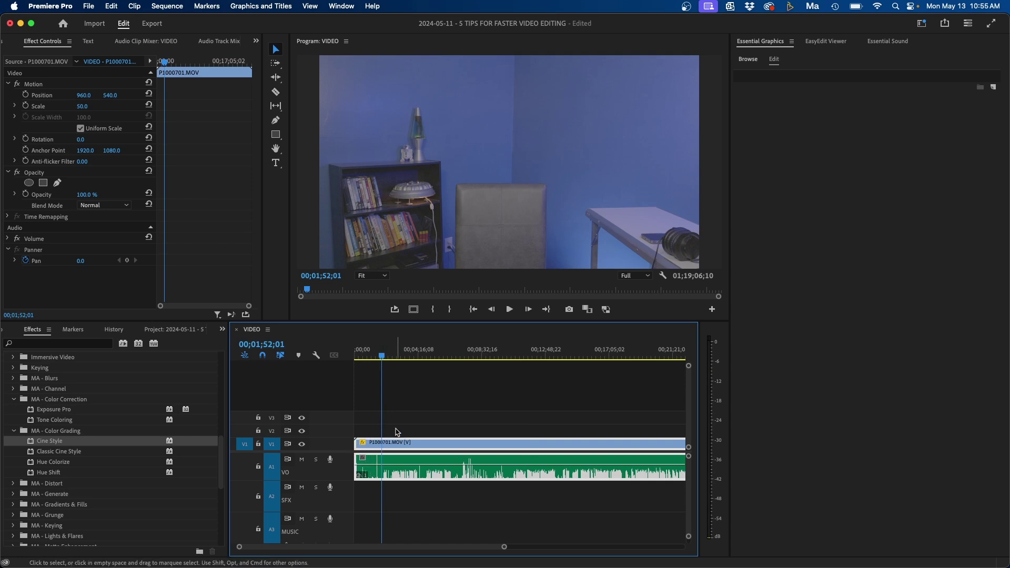
key(q)
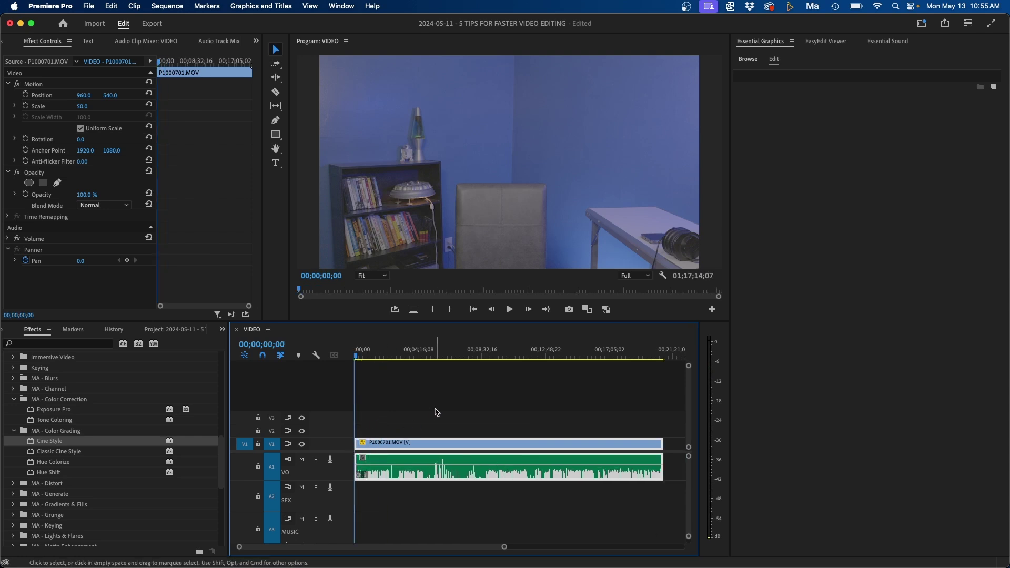
click(390, 354)
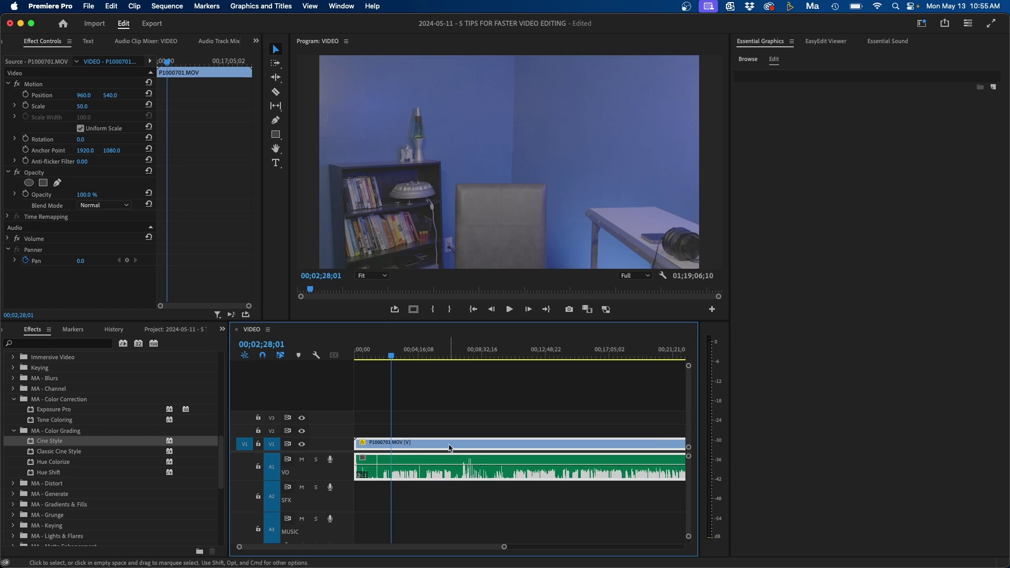
key(super+k)
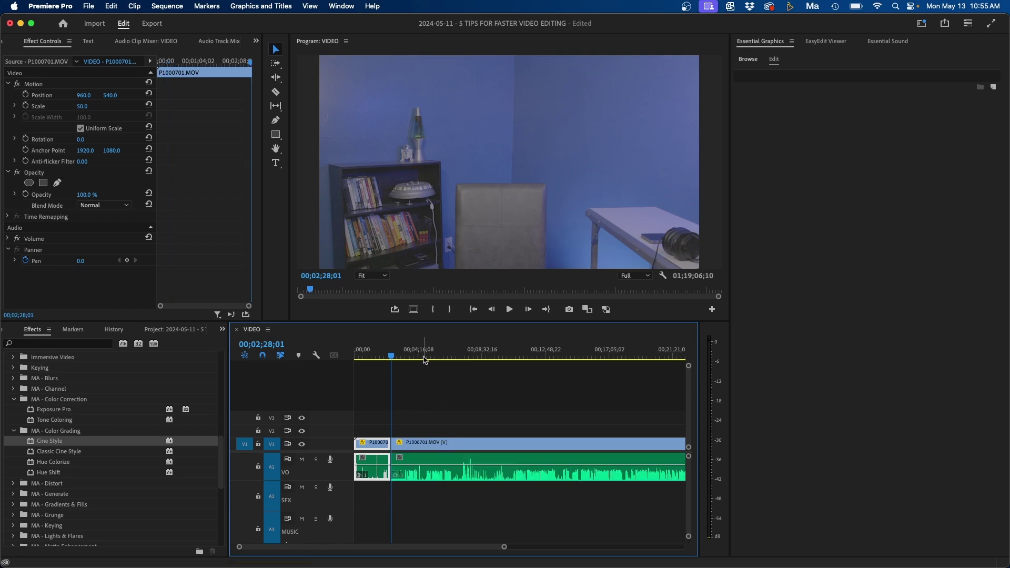
click(434, 353)
key(super+k)
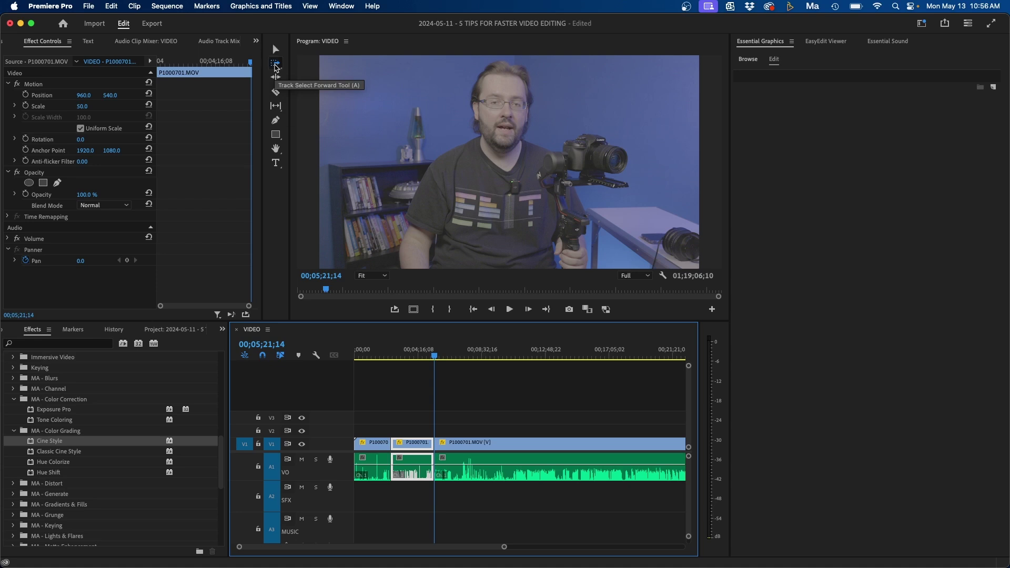
Step: Use the Track Select Forward tool to select the first clip and everything after it
click(274, 65)
click(475, 458)
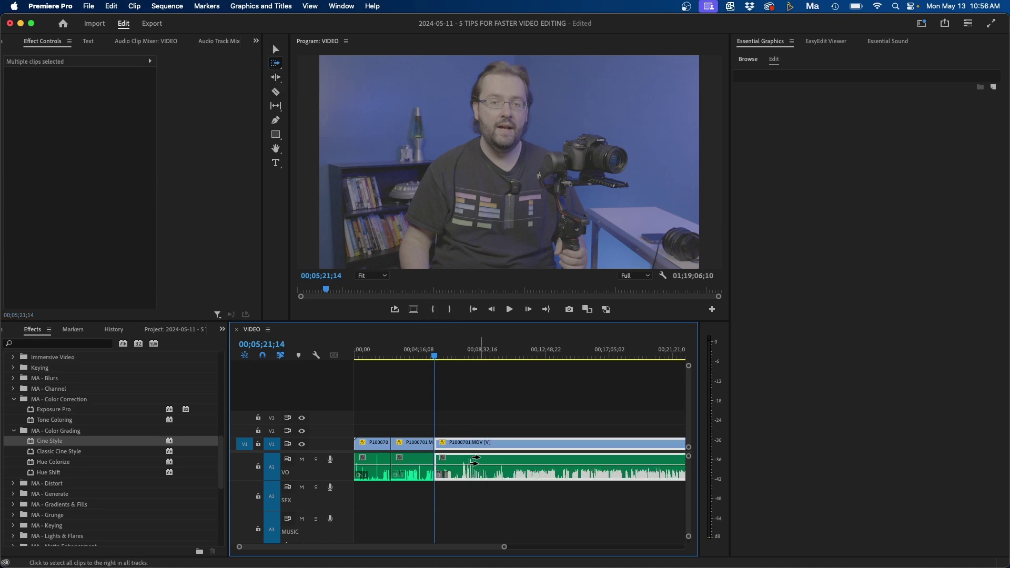
key(minus)
key(minus)
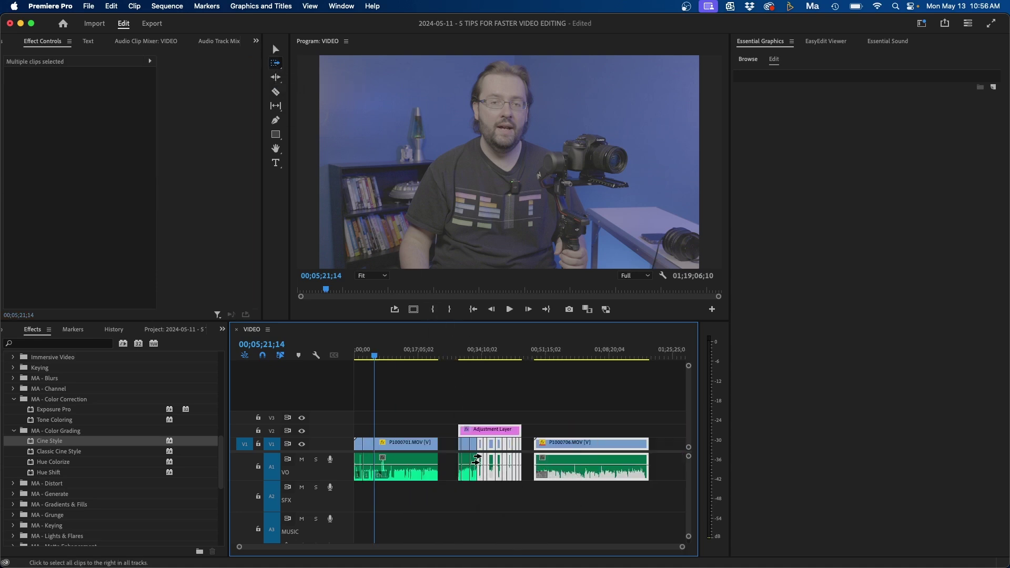
click(418, 460)
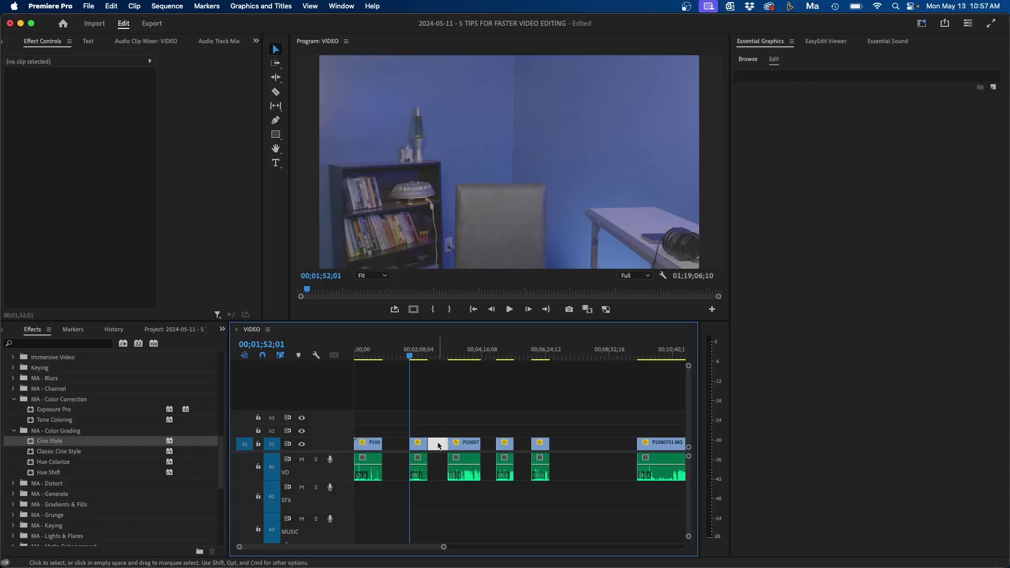
Step: Try dragging a small clip left over the gap, then undo the move
click(489, 444)
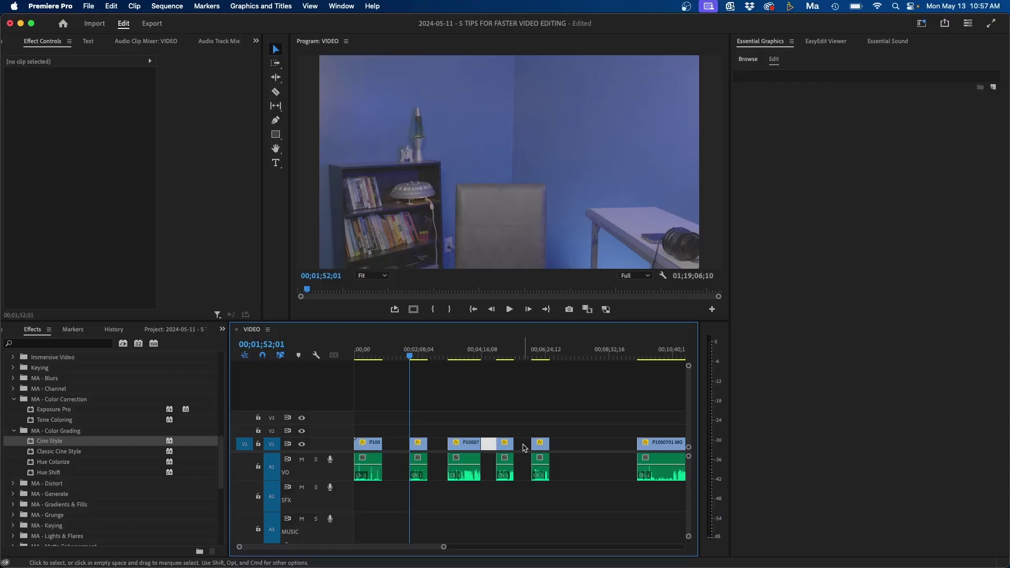
drag(506, 444, 491, 445)
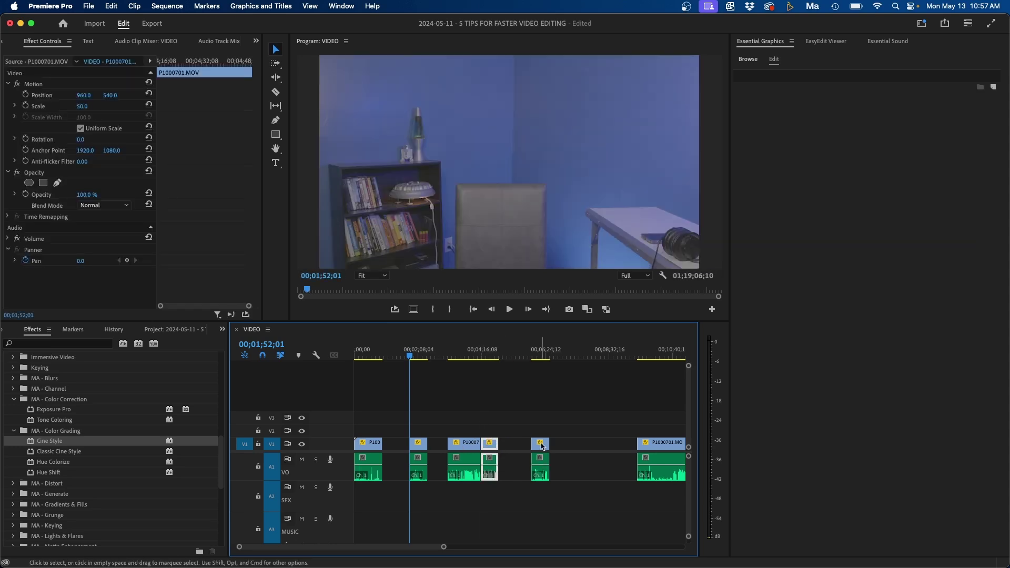
drag(490, 444, 514, 445)
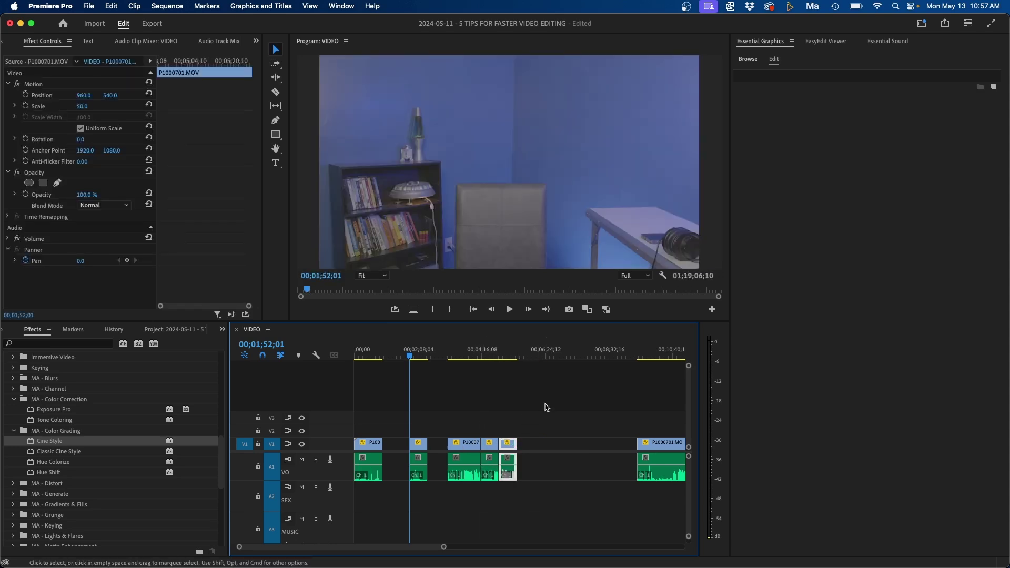
key(super+z)
key(super+z)
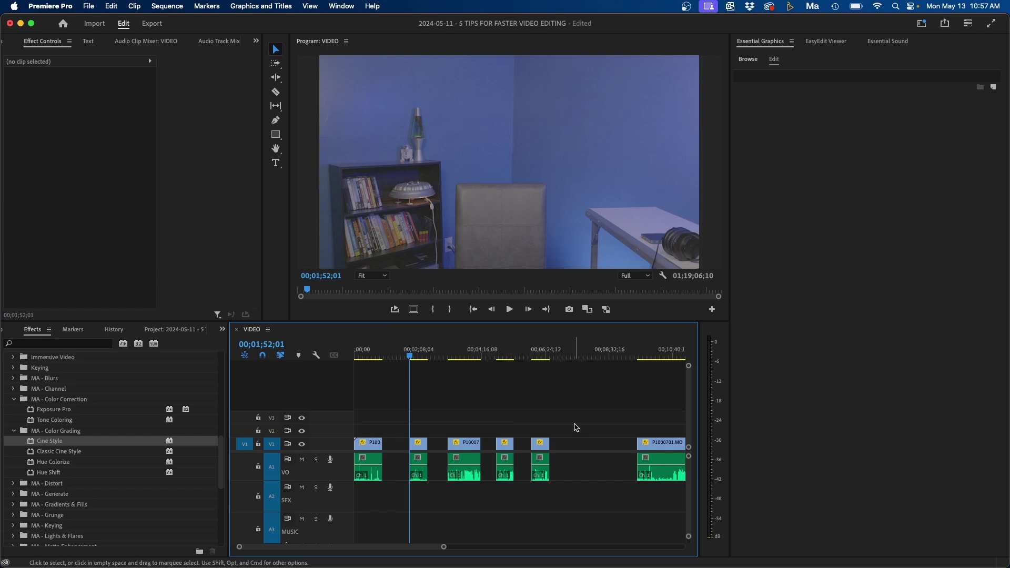
Step: Ripple-delete the gap between two clips, then undo the deletion
click(436, 444)
key(BackSpace)
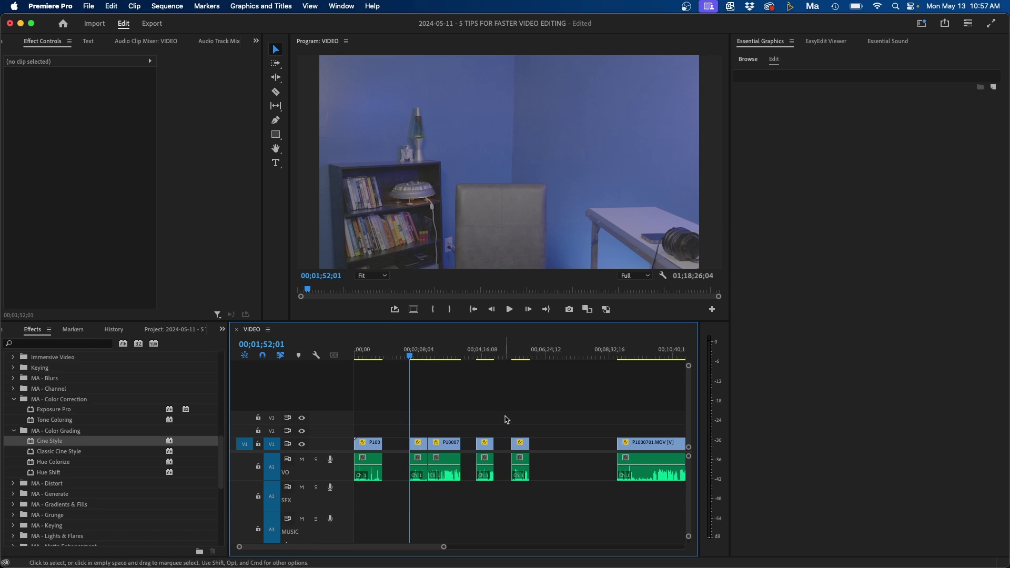
key(super+z)
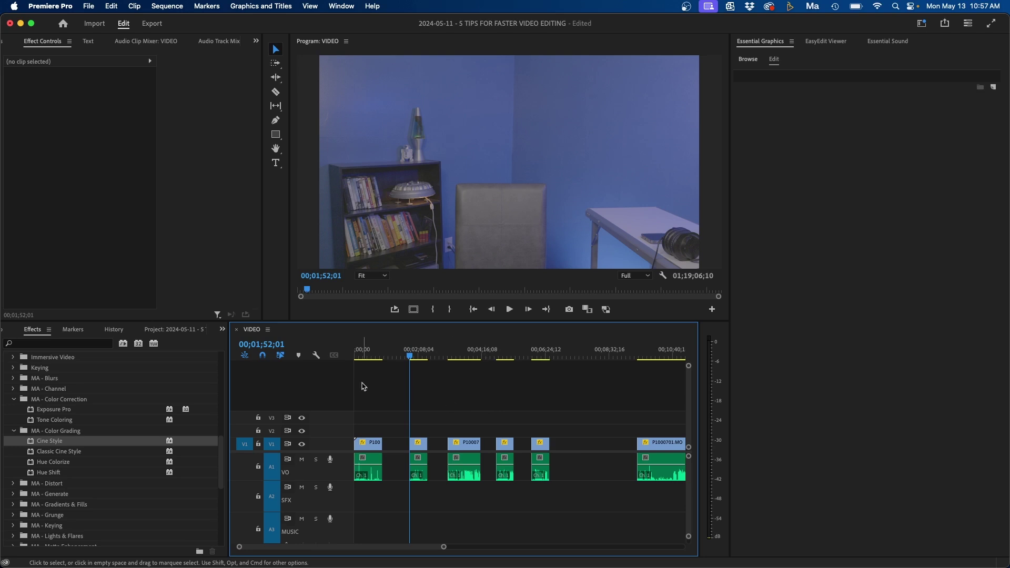
click(168, 6)
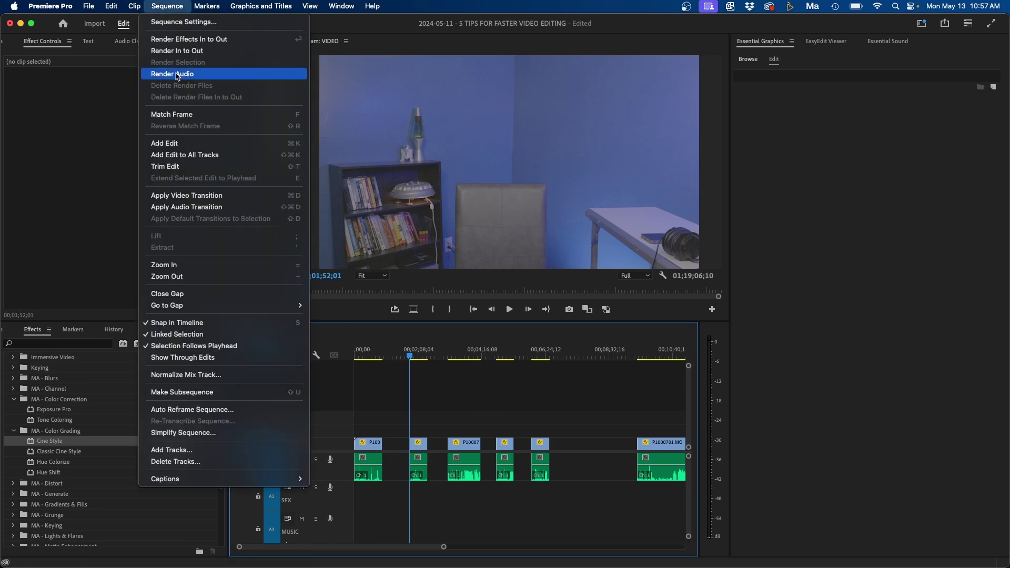
Step: Apply Sequence > Close Gap to remove all gaps between the clips
click(187, 294)
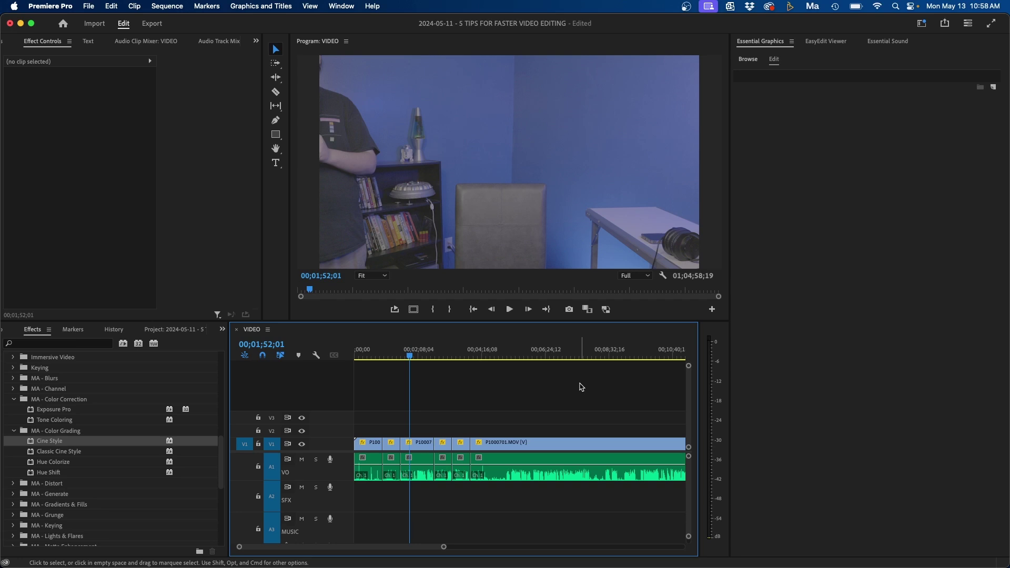
click(921, 25)
Step: Switch to the Captions and Graphics workspace and transcribe the sequence's source clips
click(874, 224)
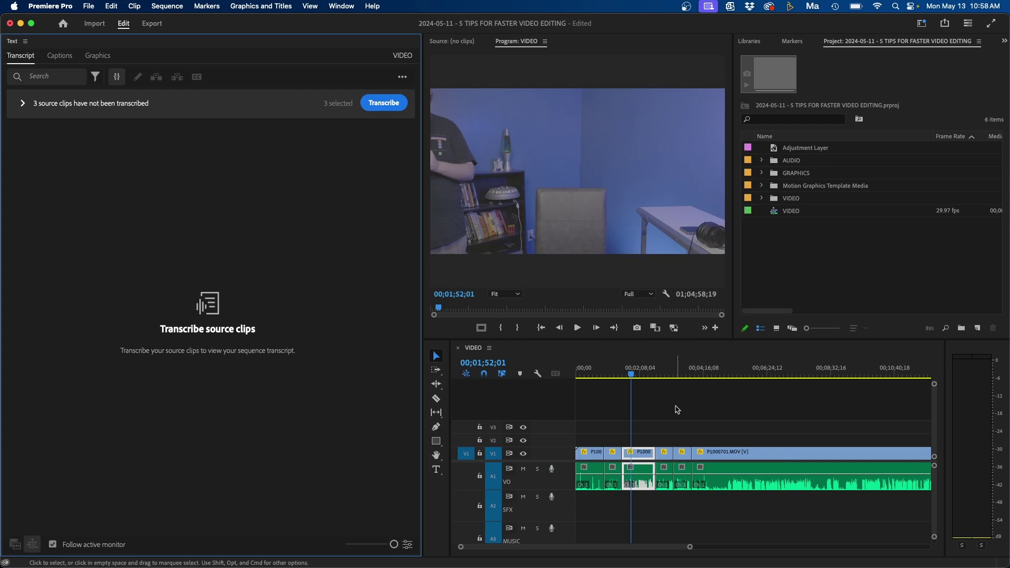
click(385, 103)
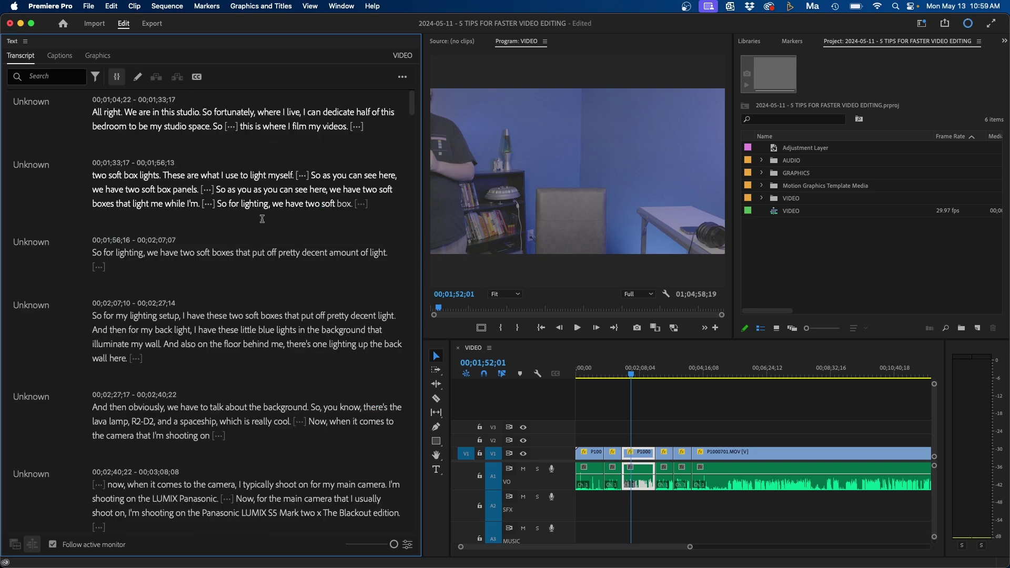
Step: Filter the transcript for Pauses and extract all of them from the sequence
click(97, 78)
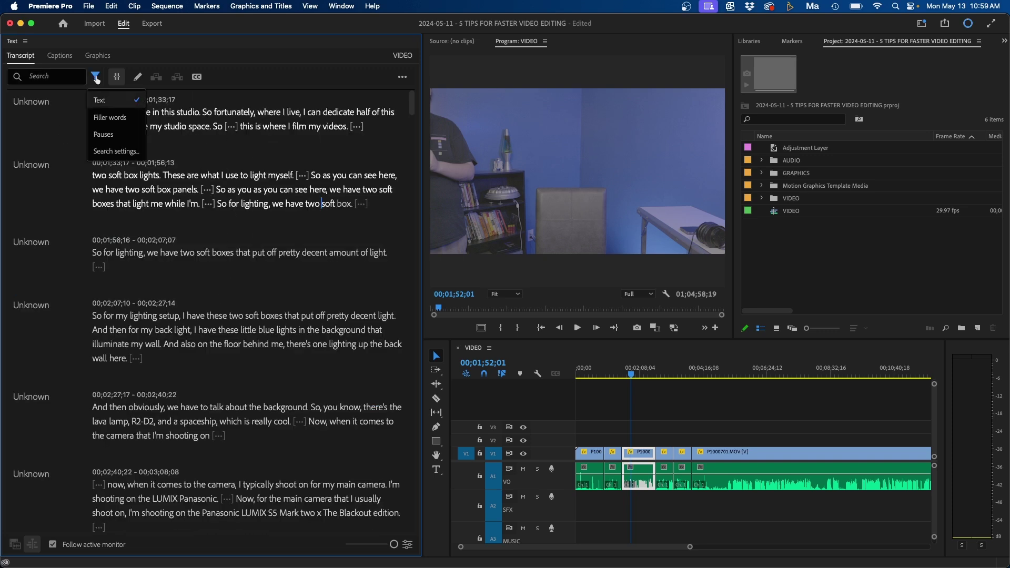
click(106, 134)
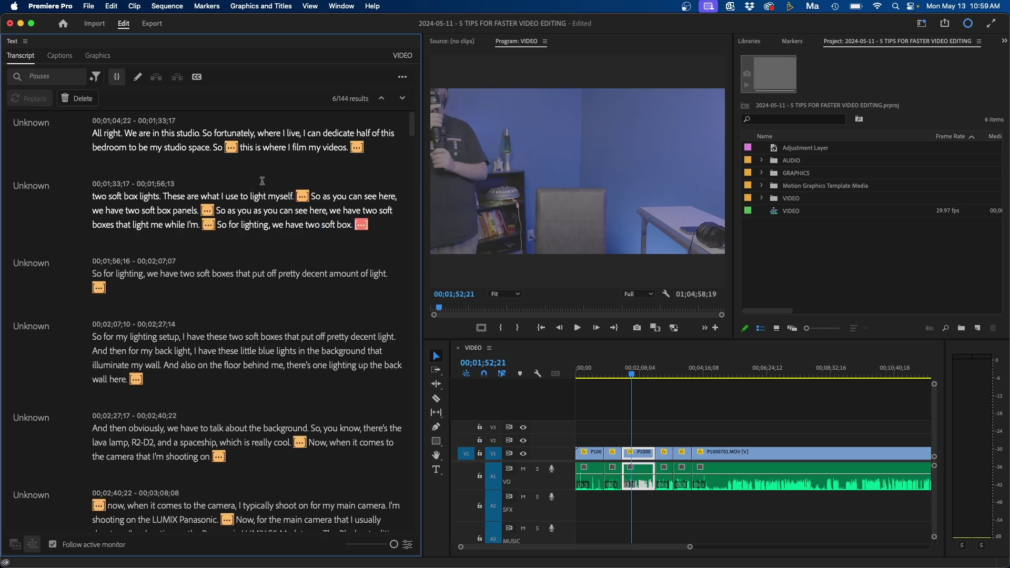
click(80, 95)
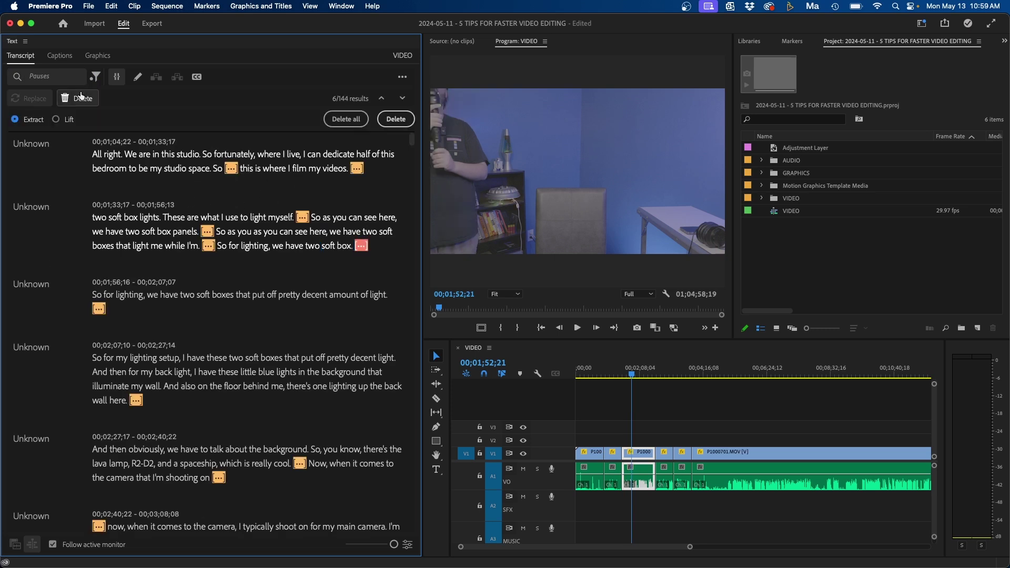
click(347, 120)
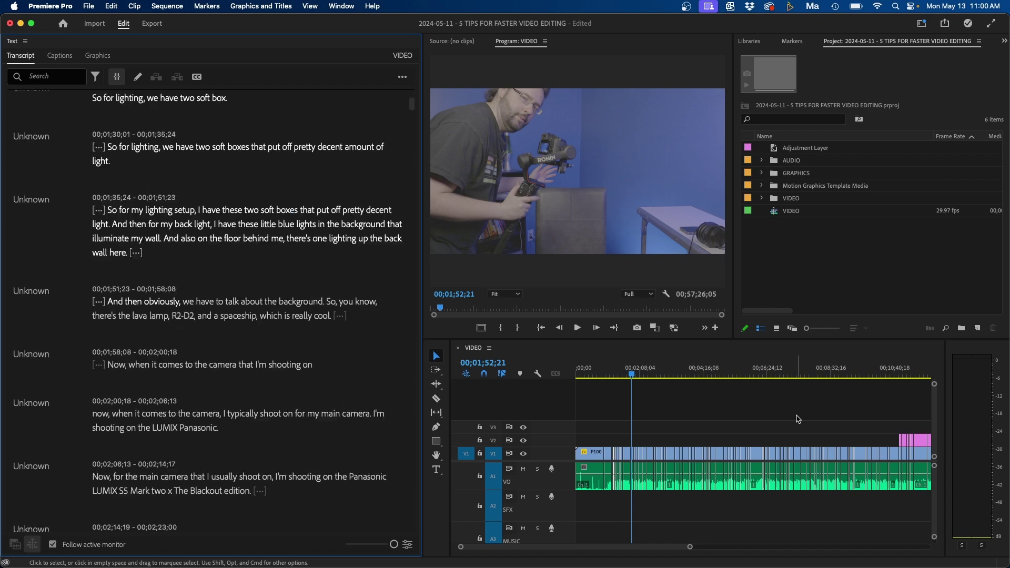